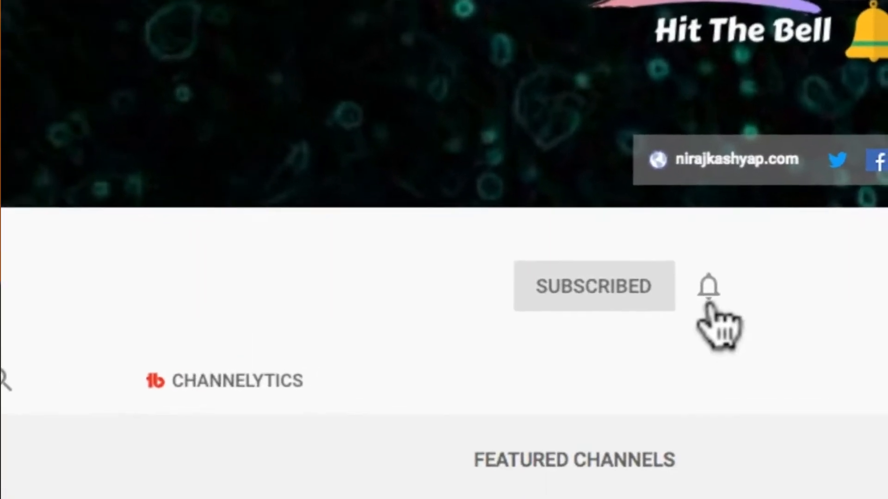
left_click(707, 301)
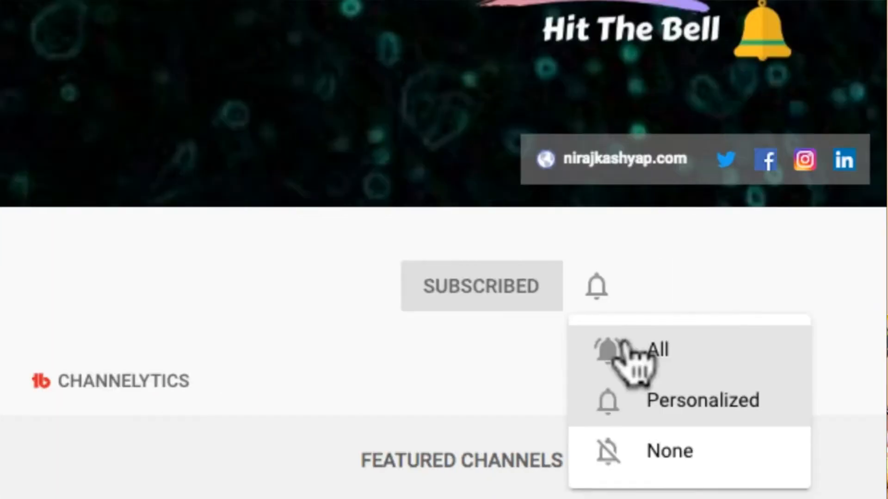
left_click(770, 363)
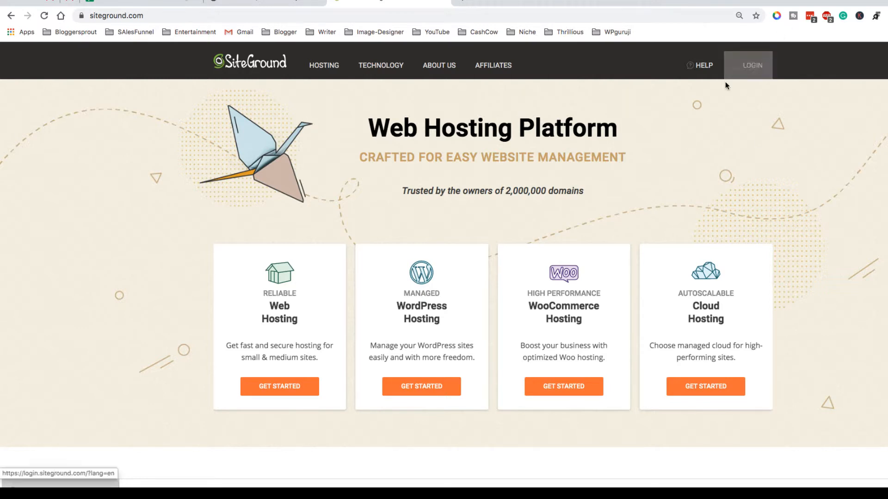
Log in to the SiteGround account with Stay logged in checked, declining the browser's password update.
left_click(744, 70)
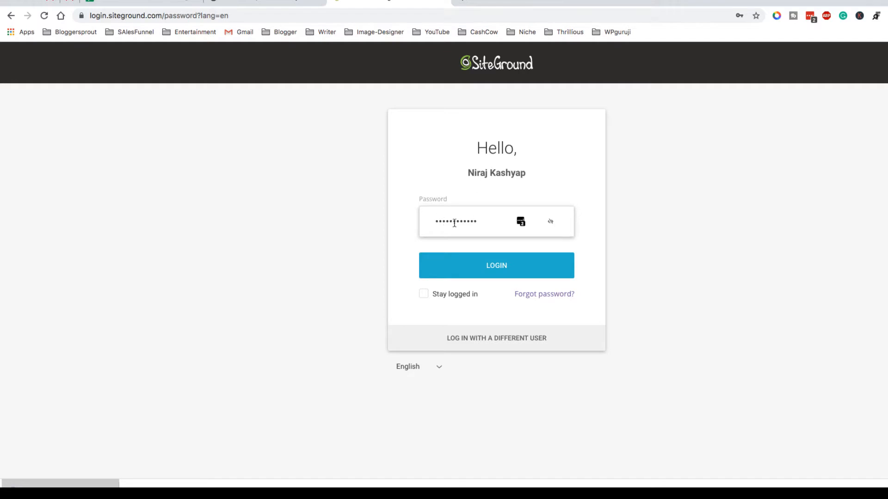
left_click(421, 297)
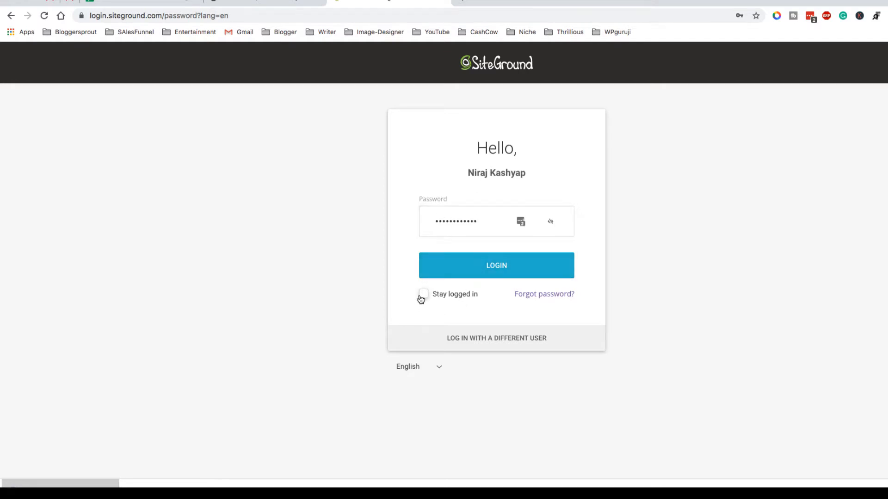
left_click(422, 296)
left_click(531, 275)
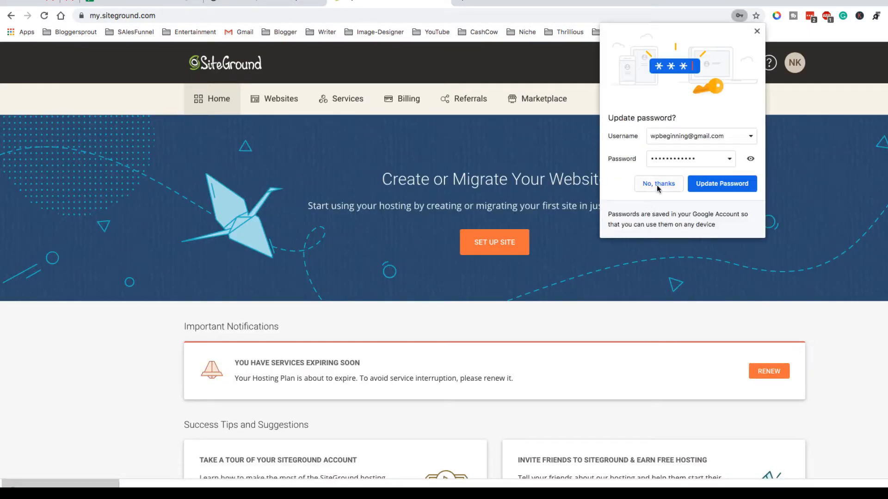
left_click(657, 185)
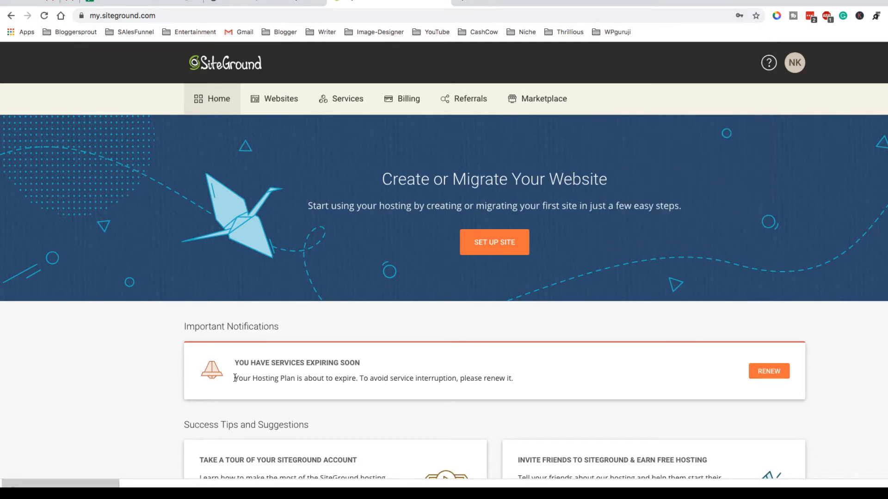
Read the important notification about services expiring on the dashboard.
left_click_drag(235, 378, 485, 373)
left_click(481, 363)
left_click_drag(171, 322, 392, 378)
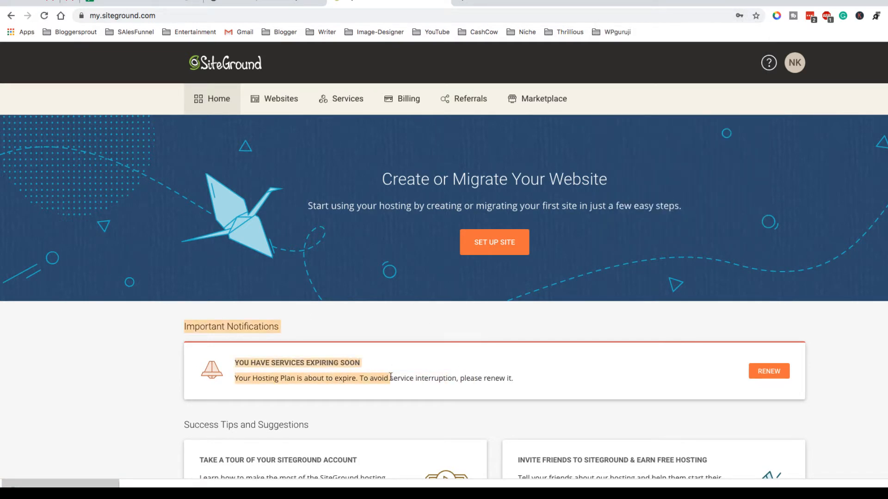
left_click(399, 329)
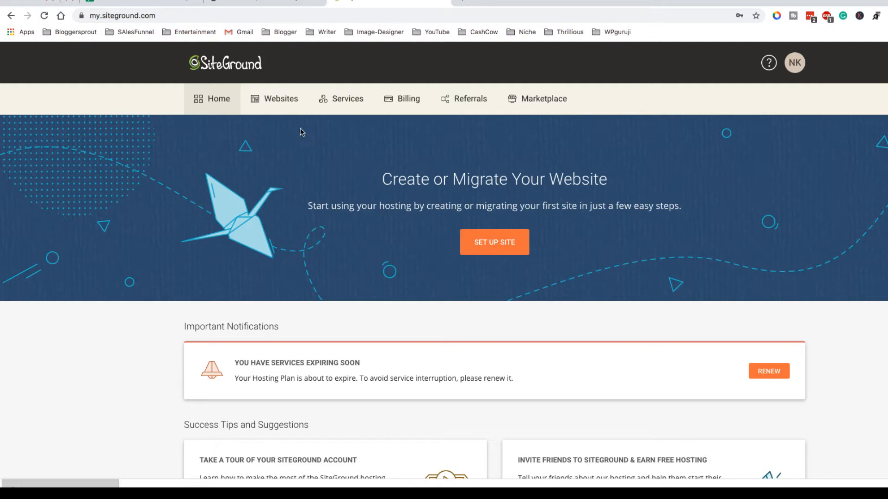
Open the Websites section and start creating a new website.
left_click(276, 106)
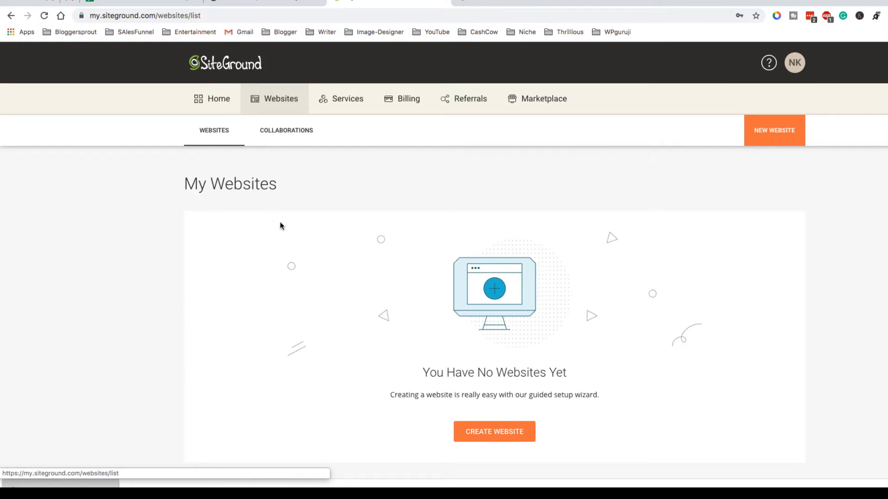
scroll(280, 226, "down", 1)
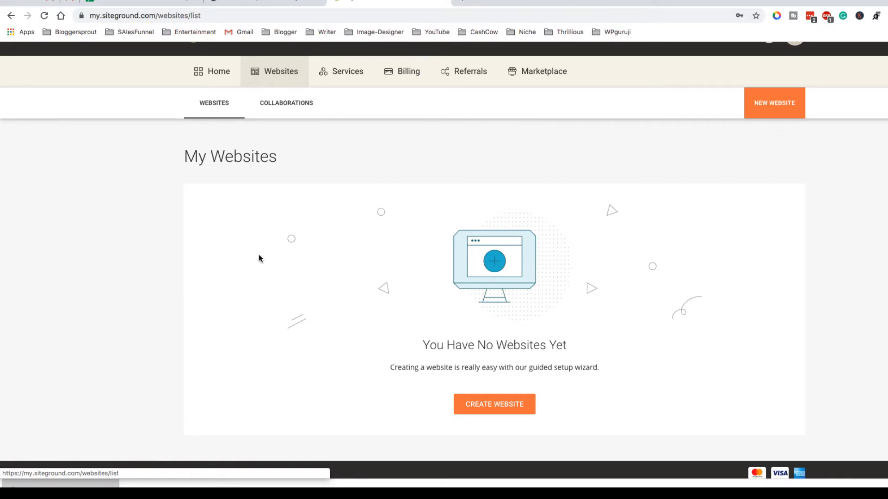
scroll(258, 258, "down", 1)
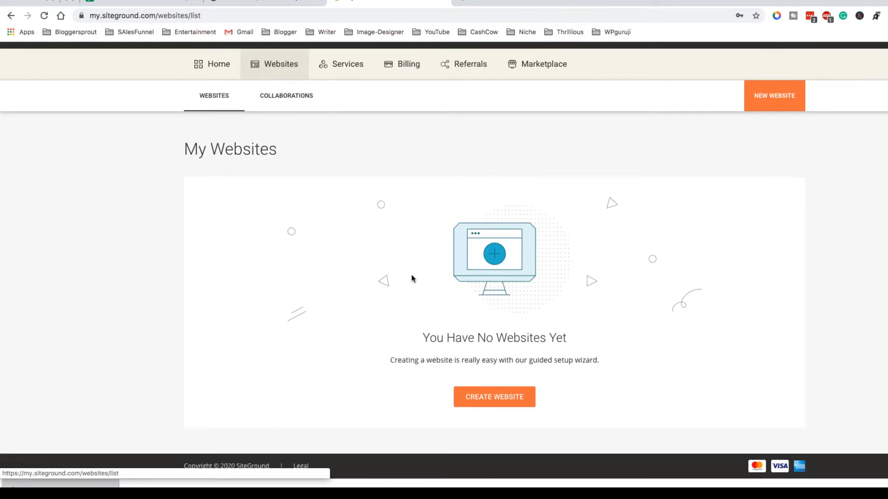
left_click(496, 400)
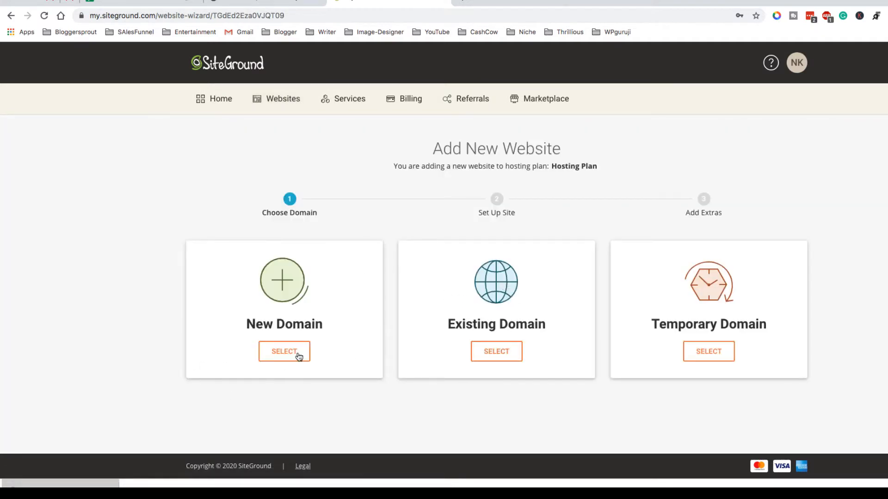
Compare the domain options and choose Existing Domain.
left_click_drag(246, 323, 331, 322)
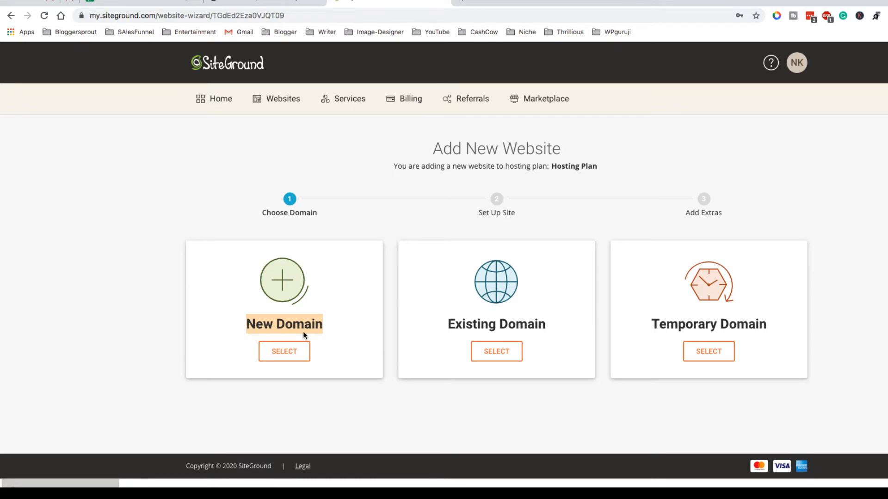
left_click_drag(446, 324, 548, 325)
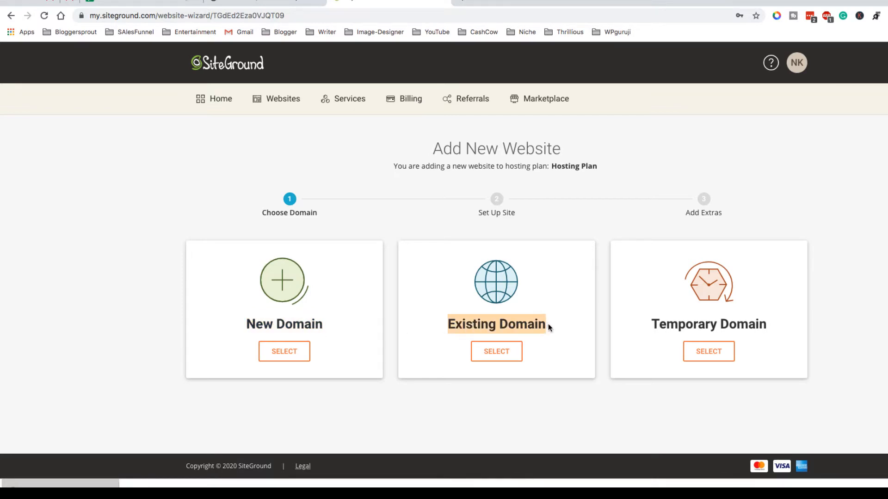
left_click_drag(650, 324, 748, 321)
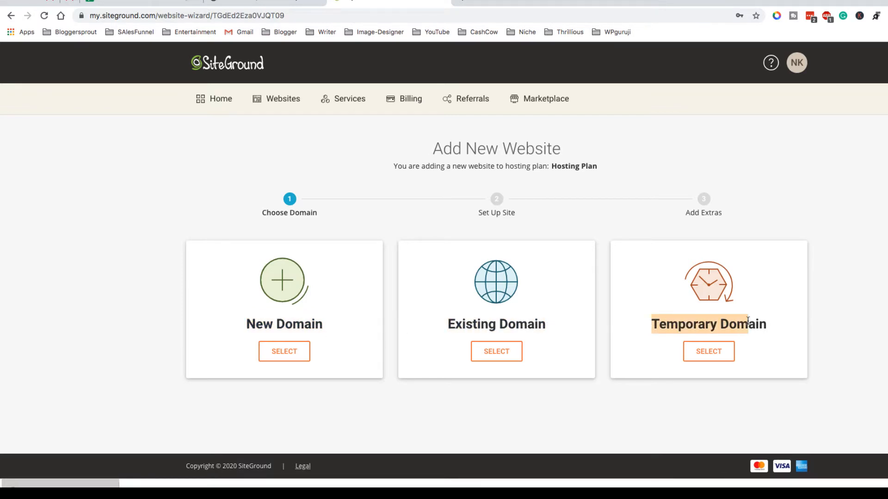
left_click(656, 365)
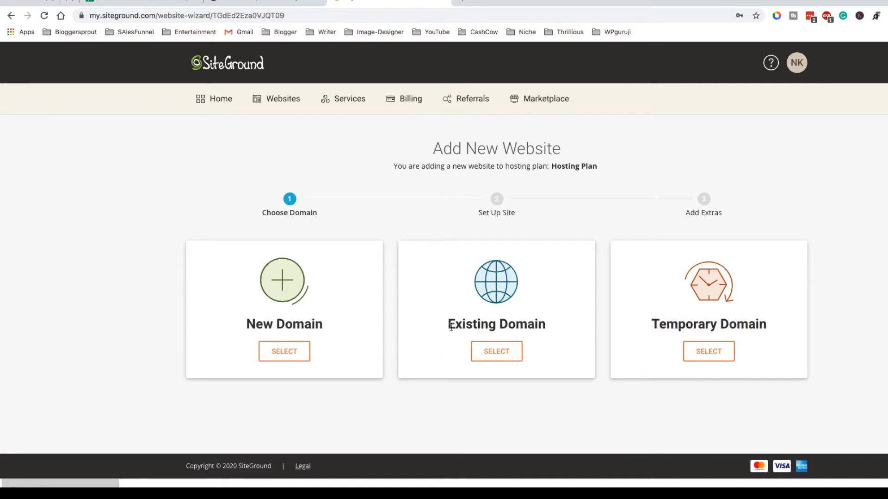
left_click(496, 351)
Enter kashymedia.com as the domain name and continue twice to the Set Up Site stage.
scroll(504, 404, "down", 3)
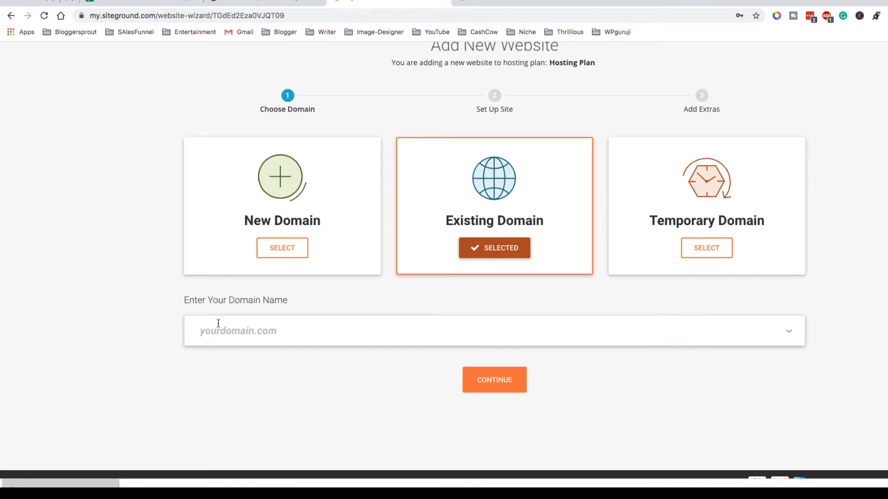
scroll(372, 336, "up", 3)
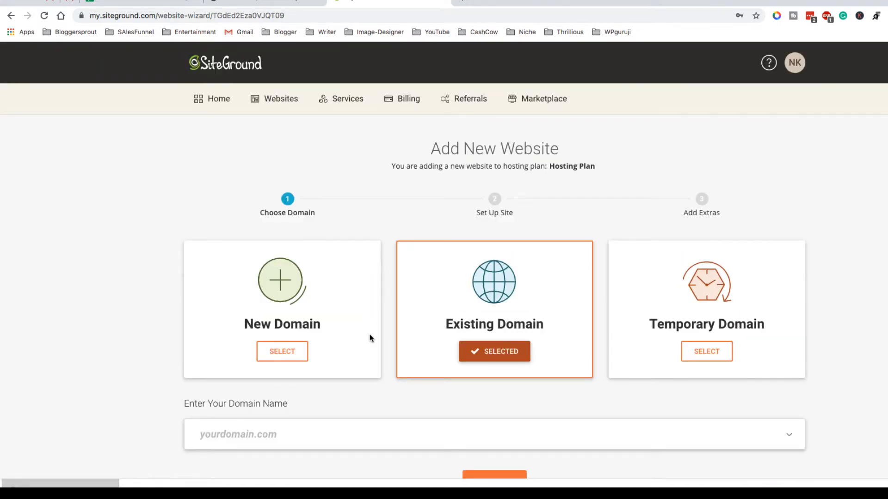
scroll(370, 338, "down", 3)
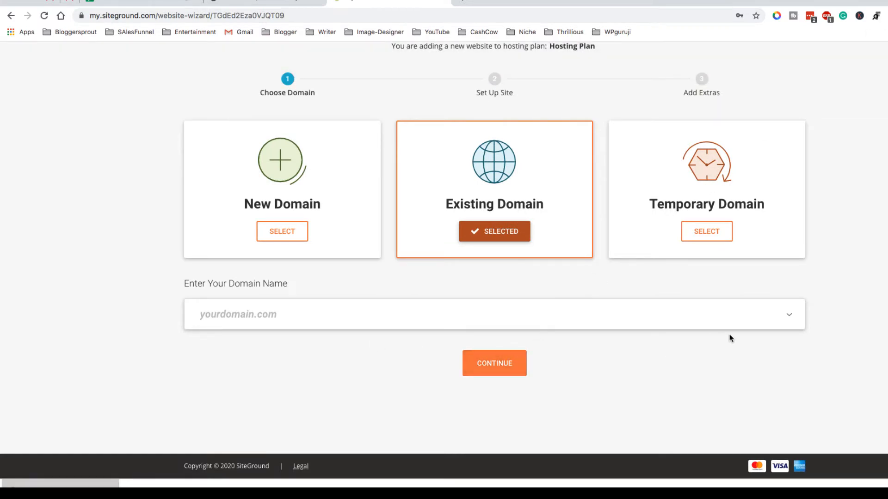
left_click(790, 314)
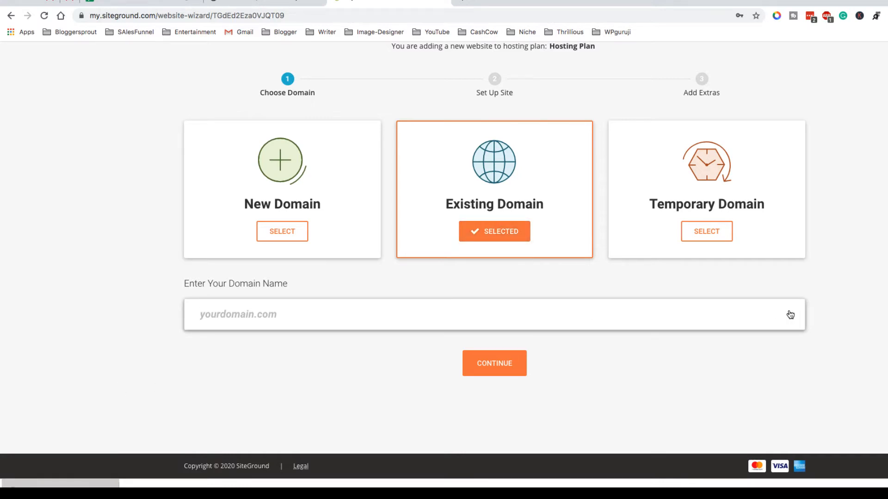
type("kashy")
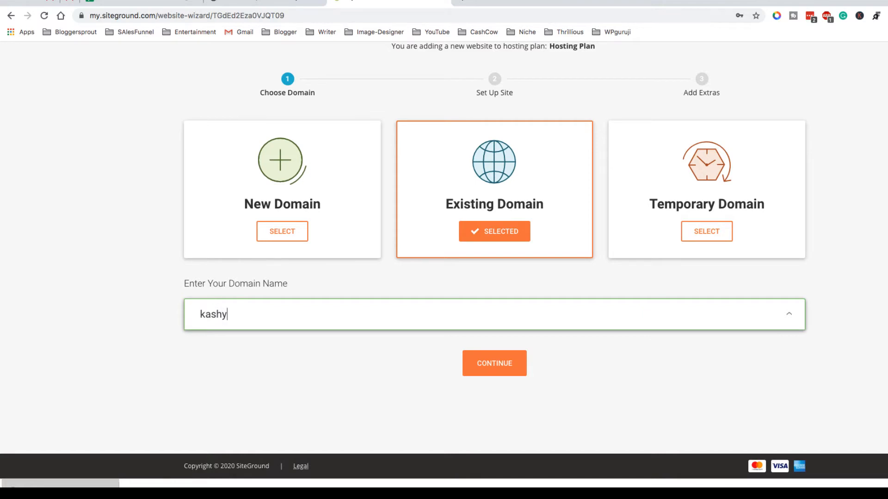
type("mei")
type("dia.com")
left_click(506, 374)
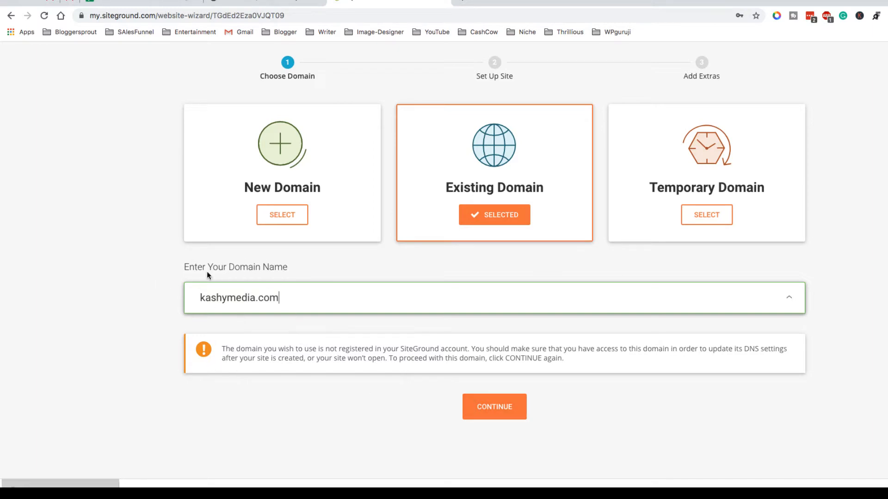
left_click(491, 413)
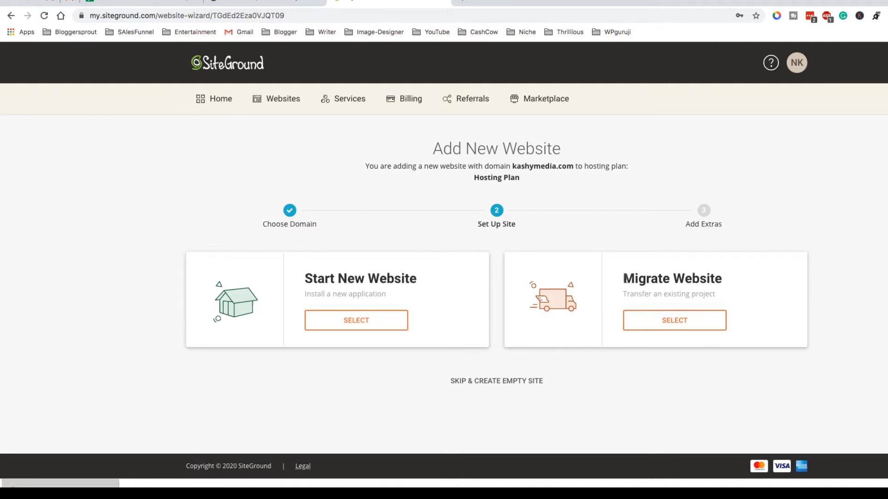
Compare the setup options and select Start New Website.
left_click_drag(624, 279, 723, 284)
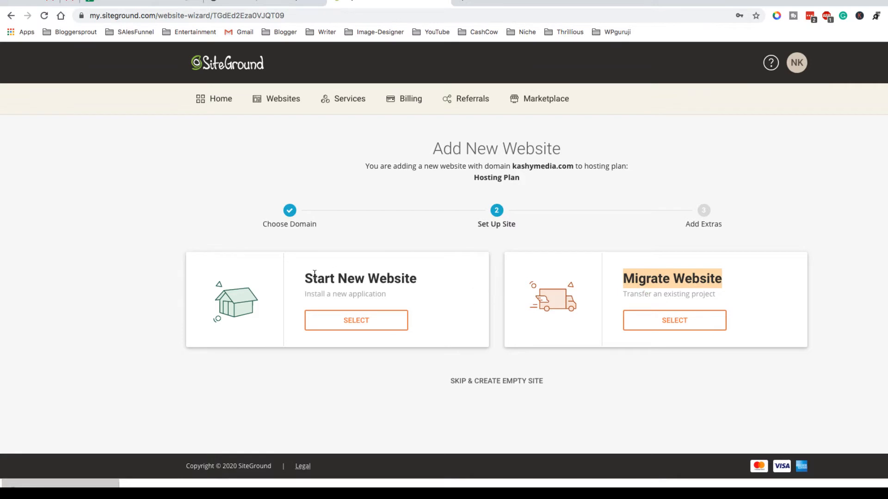
left_click_drag(301, 279, 434, 297)
left_click(433, 297)
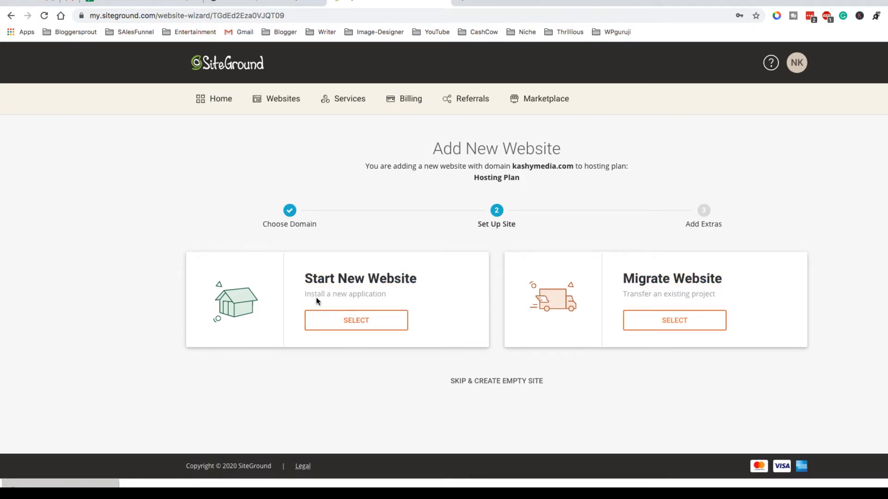
left_click(365, 326)
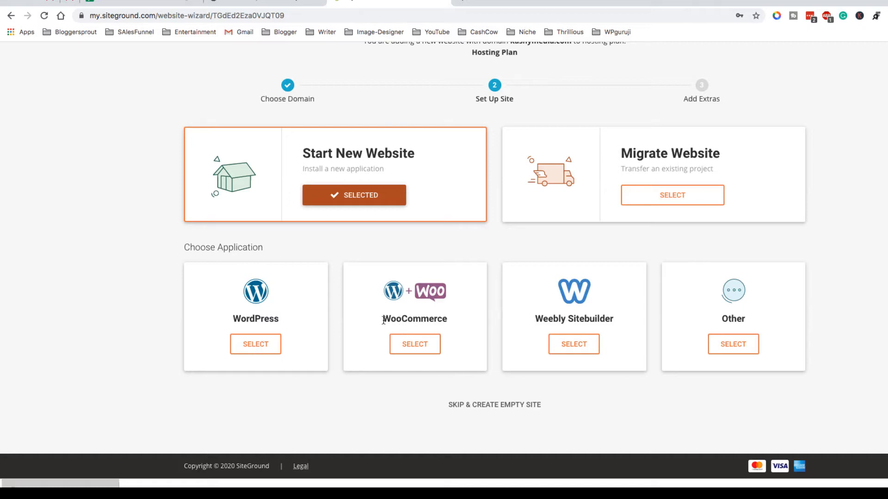
Choose WordPress as the application and enter the admin login e-mail address.
left_click(254, 344)
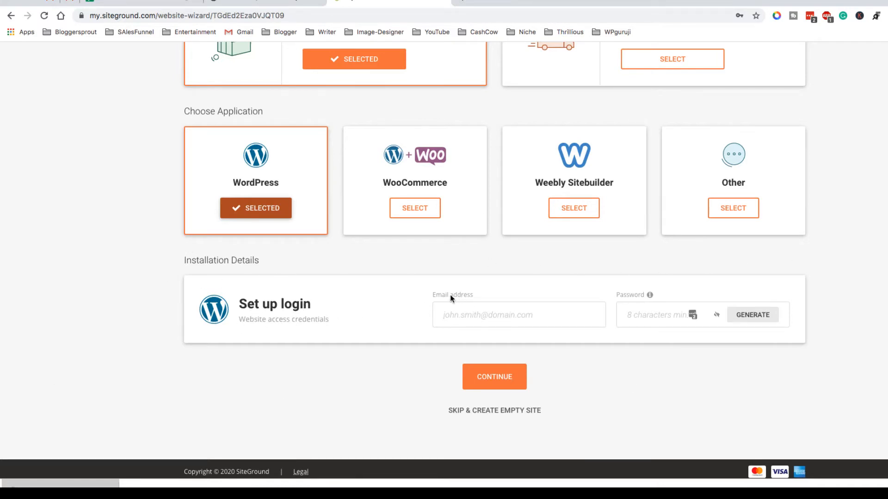
left_click(485, 321)
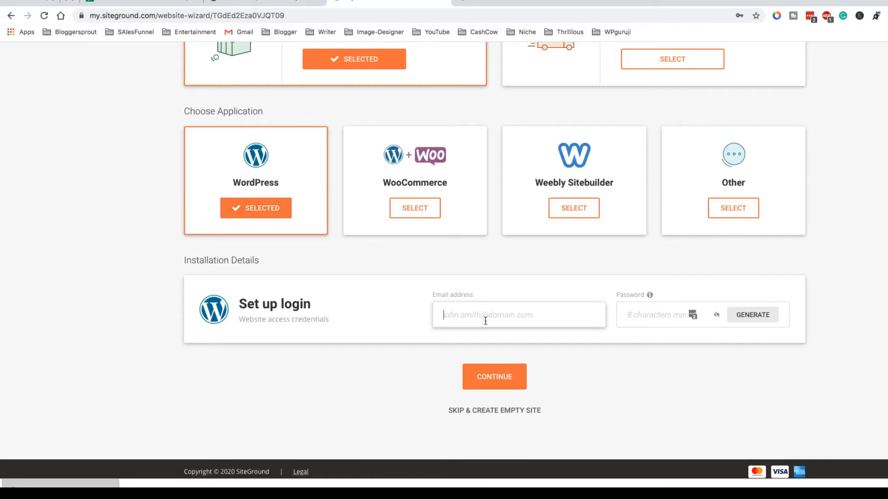
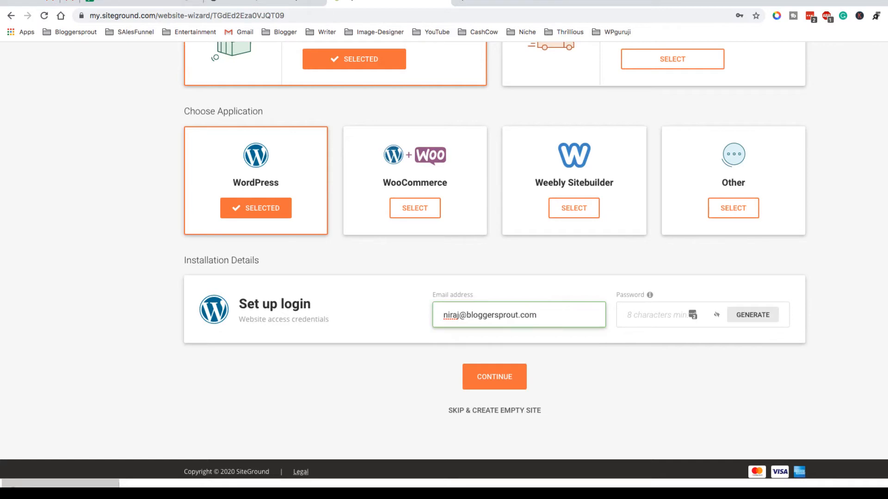
Enter the WordPress login password and toggle it visible.
left_click(628, 314)
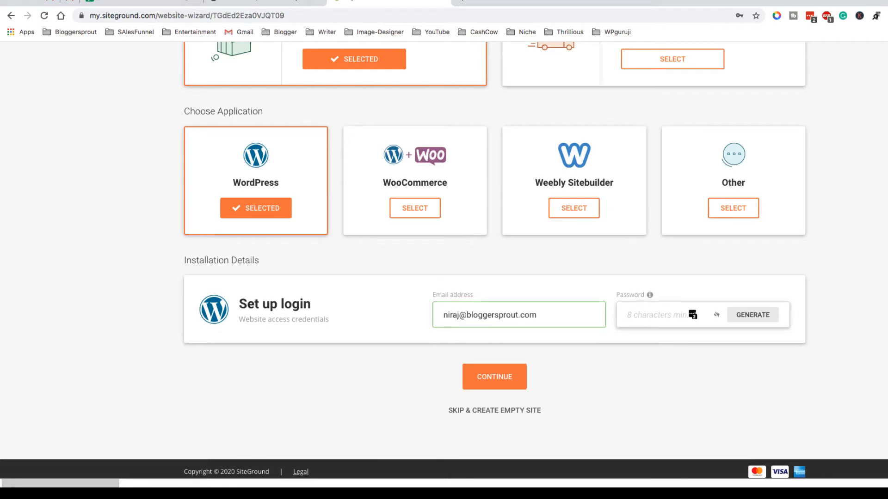
type("••••")
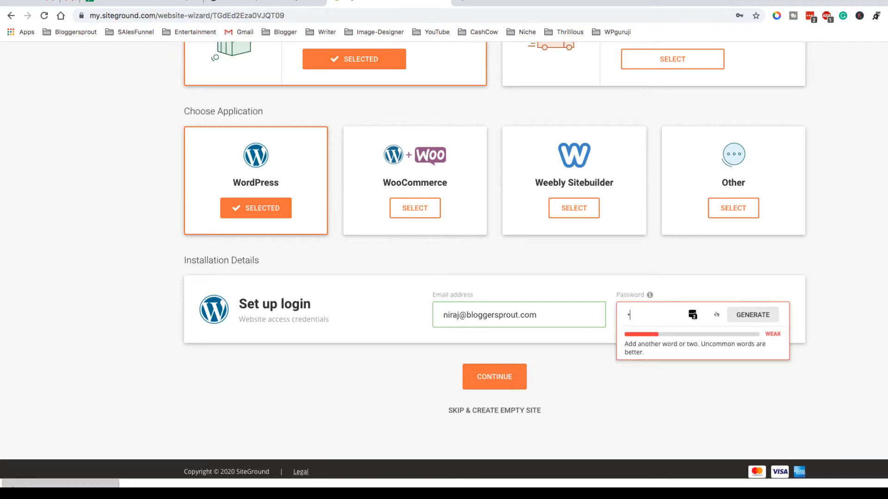
type("•")
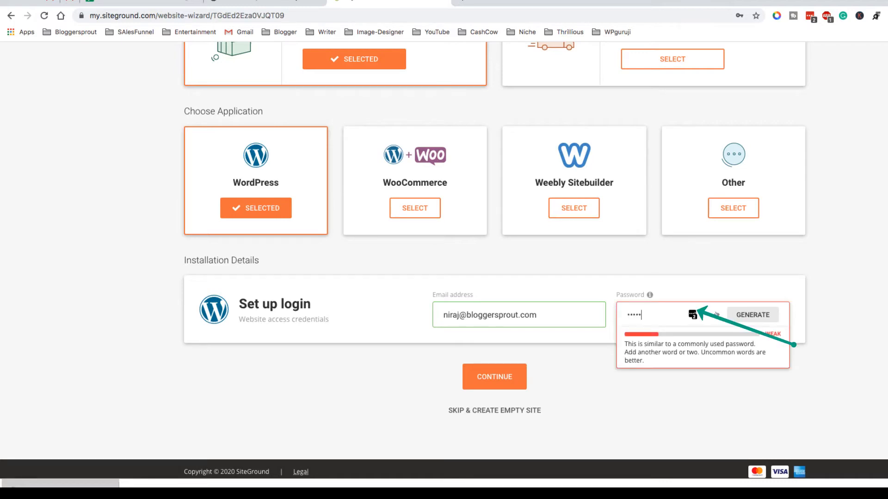
type("••••••")
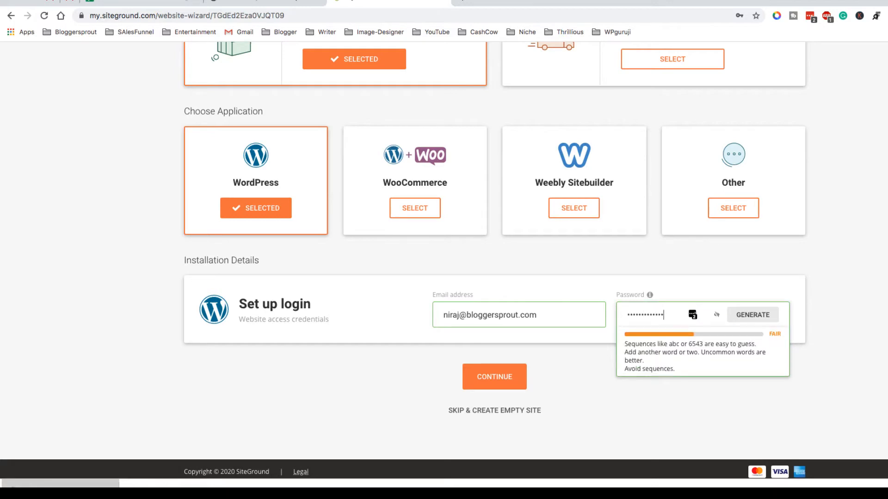
type("•")
left_click(717, 315)
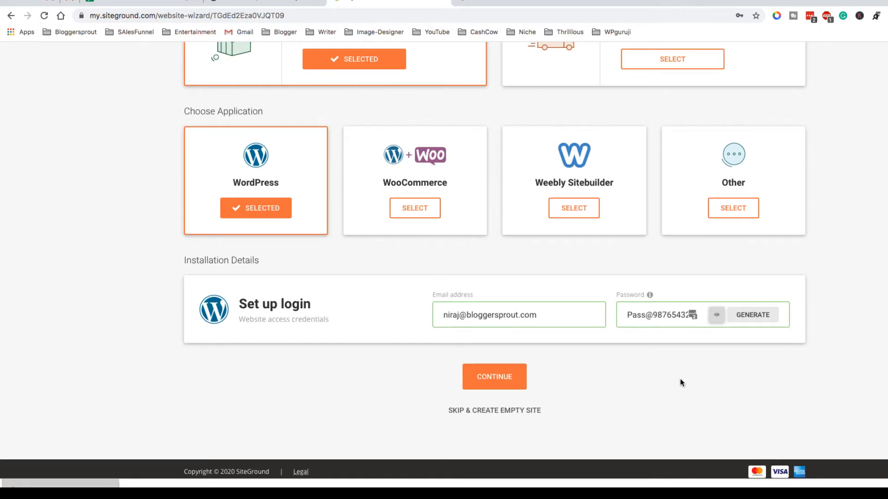
Continue to the Add Extras stage and read the SG Site Scanner add-on description.
left_click_drag(624, 315, 716, 325)
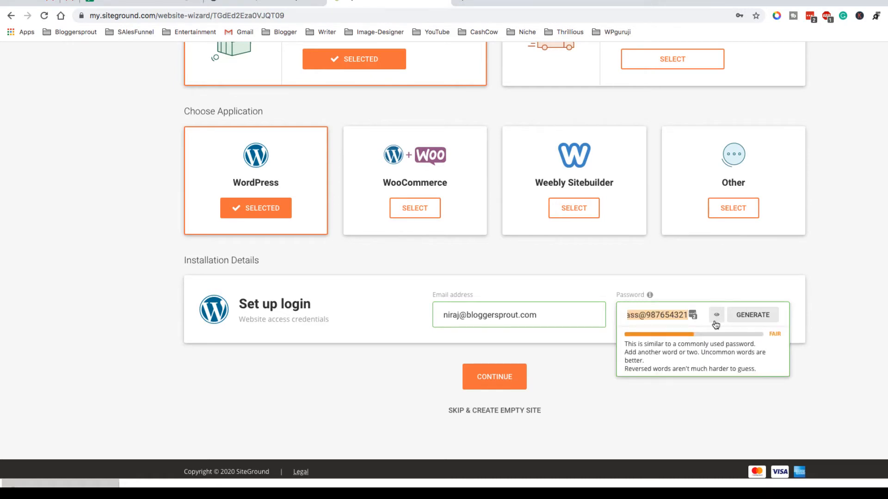
left_click(492, 382)
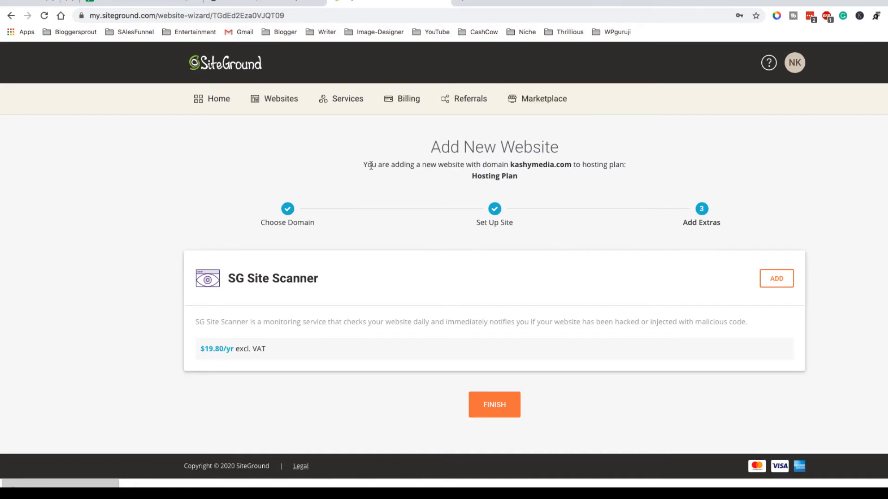
left_click_drag(370, 166, 465, 165)
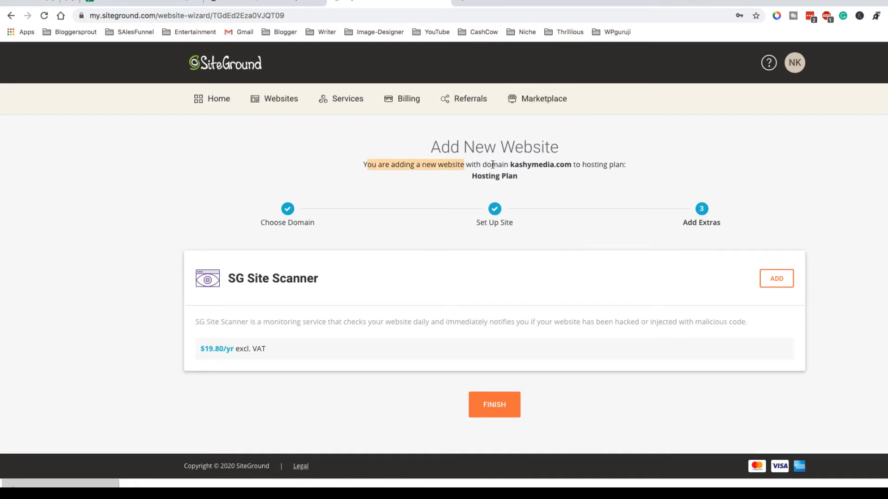
double_click(539, 165)
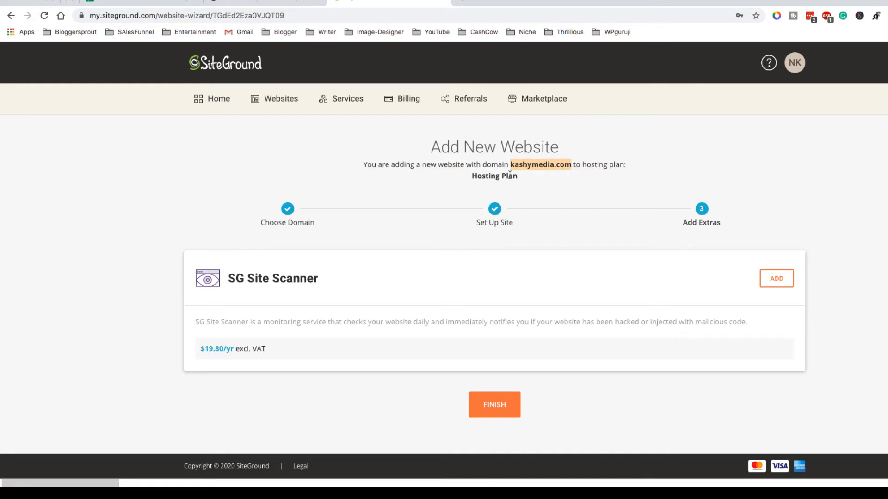
left_click_drag(229, 285, 318, 285)
left_click(281, 409)
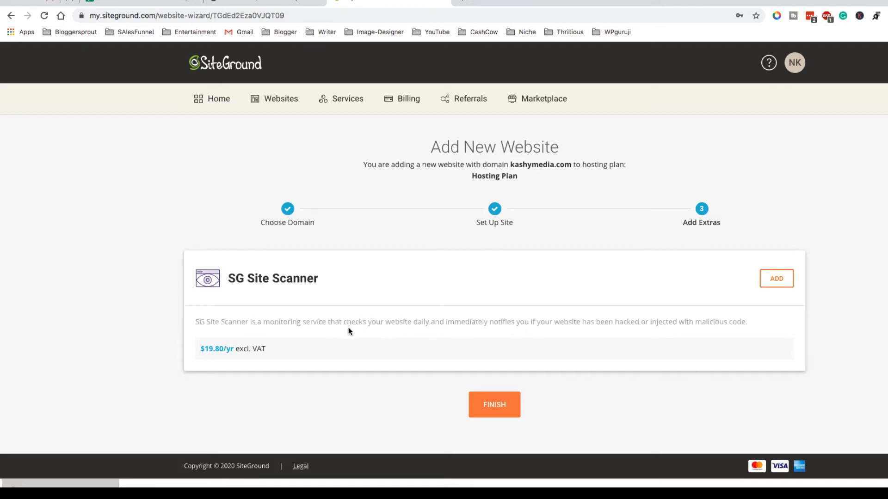
left_click_drag(317, 322, 744, 321)
left_click(838, 335)
left_click_drag(608, 322, 746, 324)
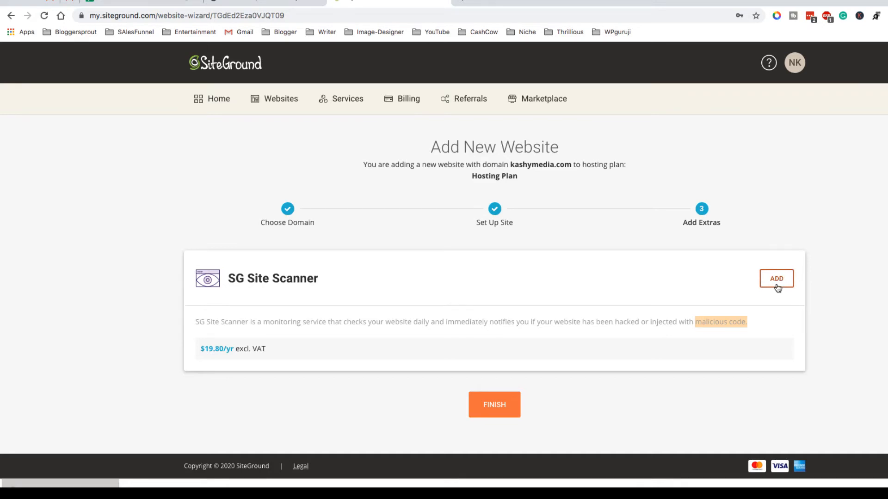
left_click(407, 395)
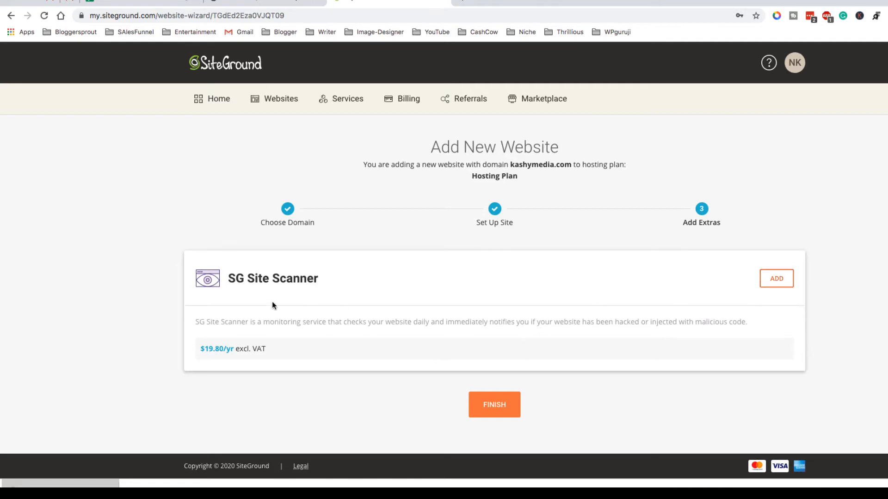
Finish the website creation without adding the SG Site Scanner extra.
left_click(495, 409)
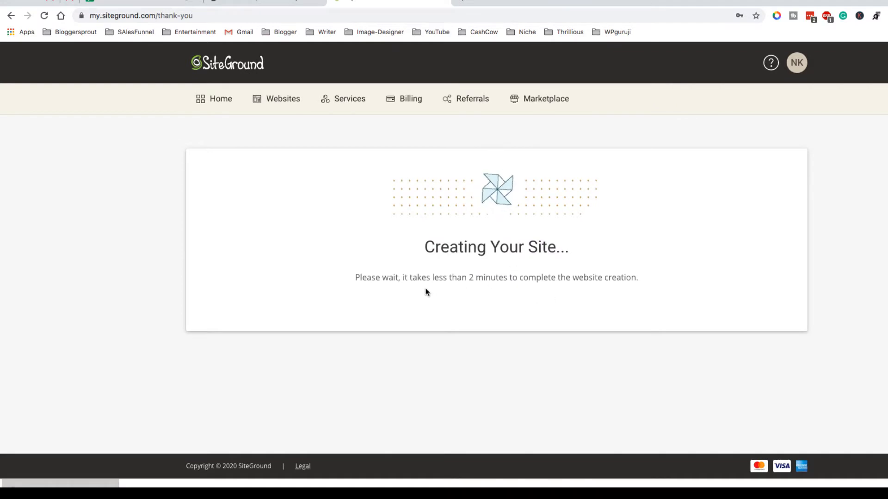
left_click_drag(462, 278, 509, 279)
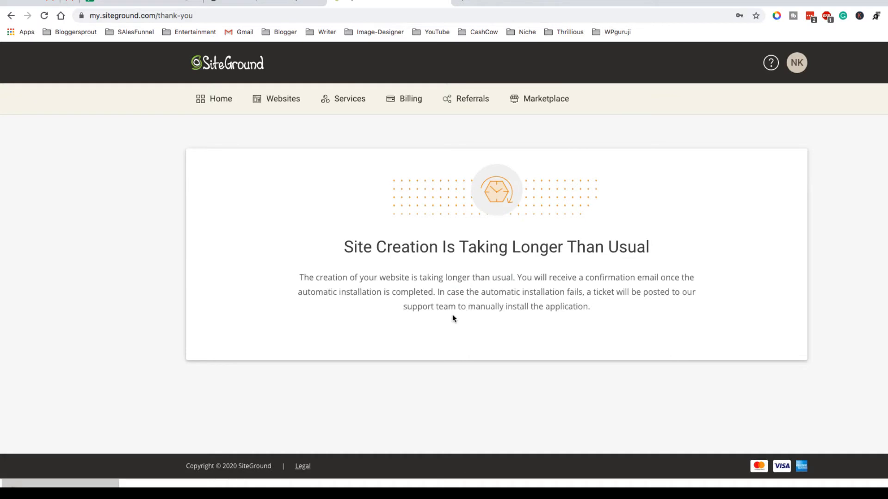
left_click_drag(342, 247, 652, 246)
left_click(635, 330)
Open kashymedia.com in a new browser tab.
left_click(460, 3)
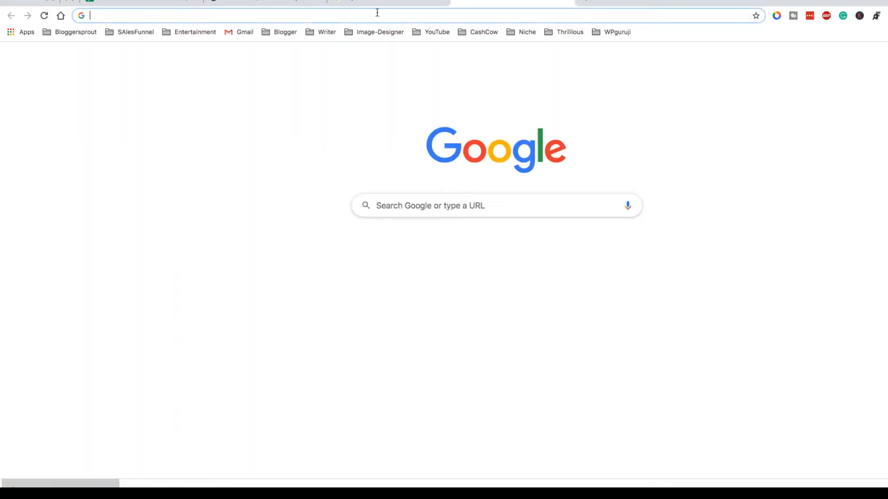
type("kas")
key("Return")
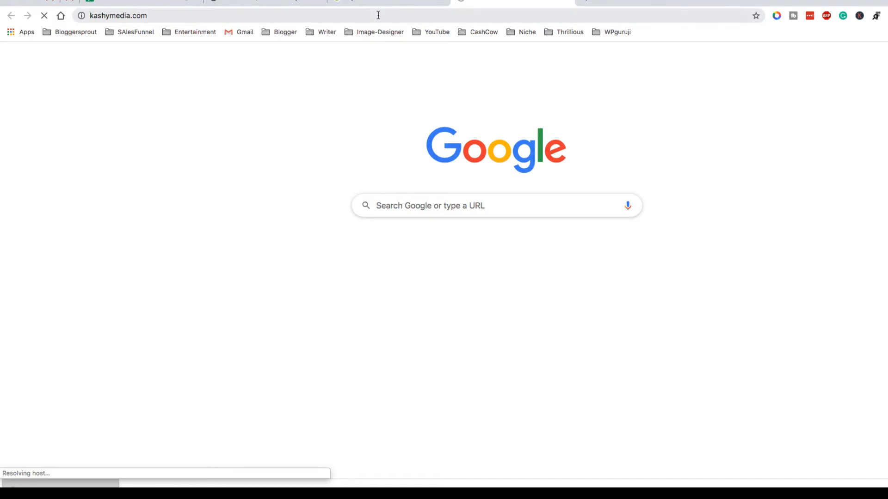
Check the kashymedia.com Website Details in SiteGround and reload the site's tab.
left_click(369, 2)
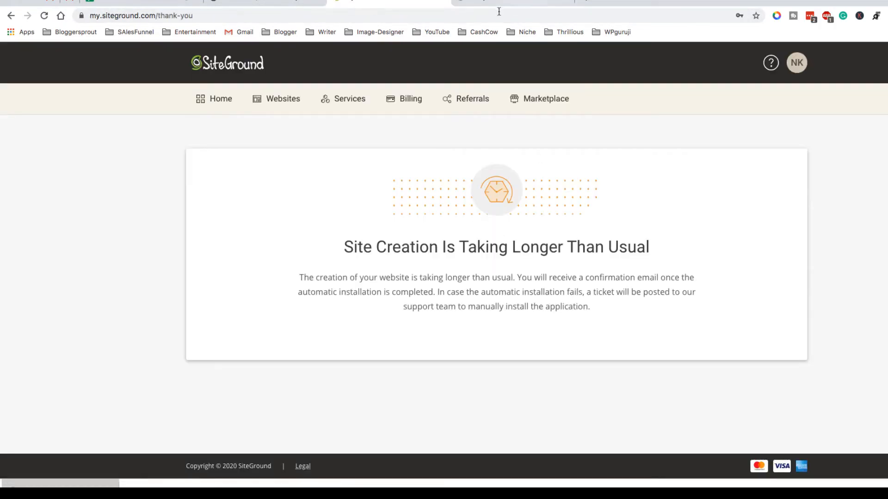
left_click(490, 3)
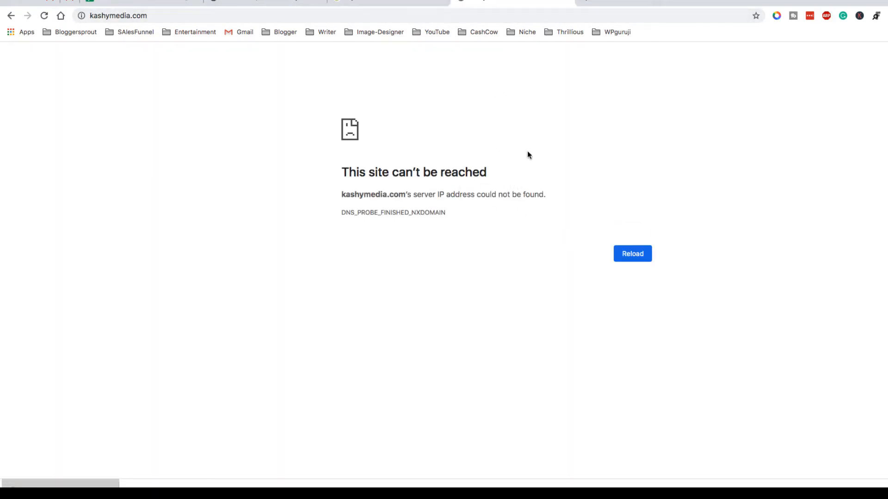
left_click(406, 3)
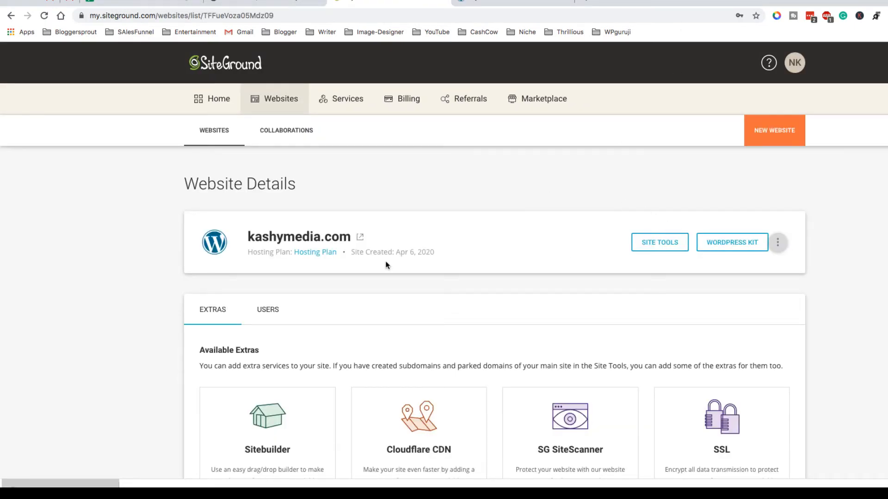
scroll(486, 208, "down", 2)
scroll(448, 220, "up", 2)
left_click(497, 2)
left_click(43, 15)
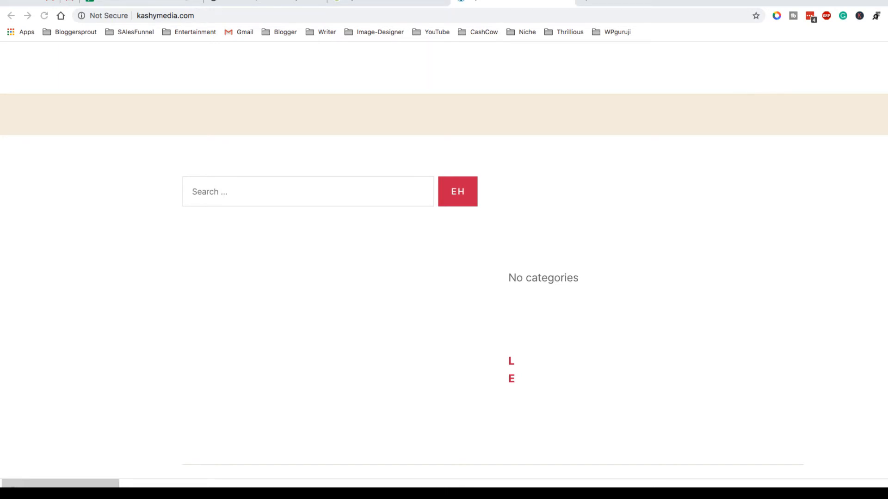
left_click(260, 14)
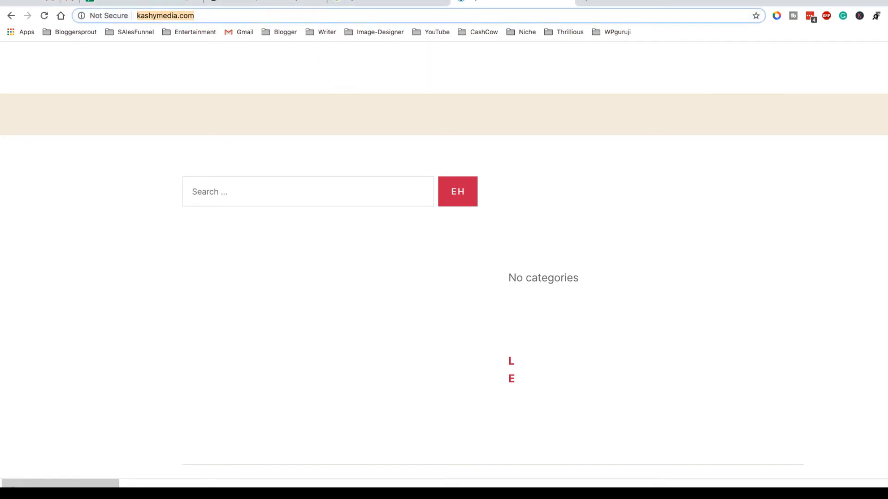
Switch to the other browser and view the kashymedia.com WordPress homepage.
key("super+Tab")
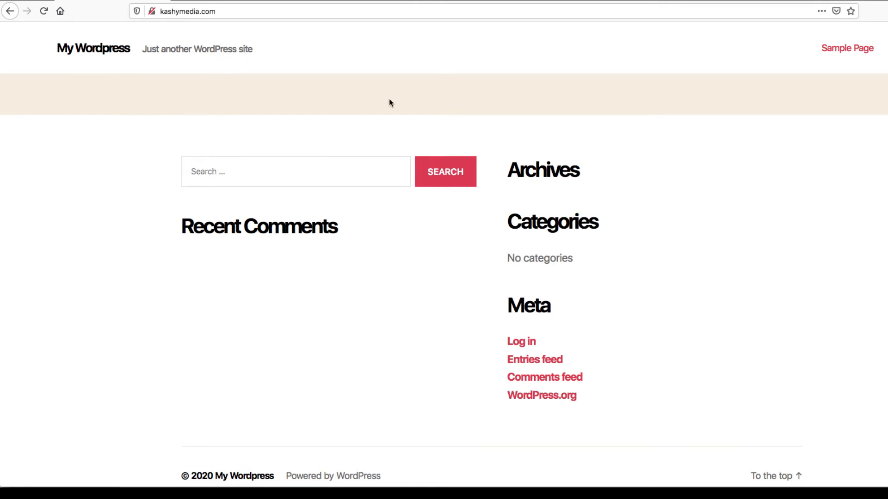
scroll(693, 107, "down", 1)
scroll(692, 140, "up", 1)
scroll(439, 195, "down", 1)
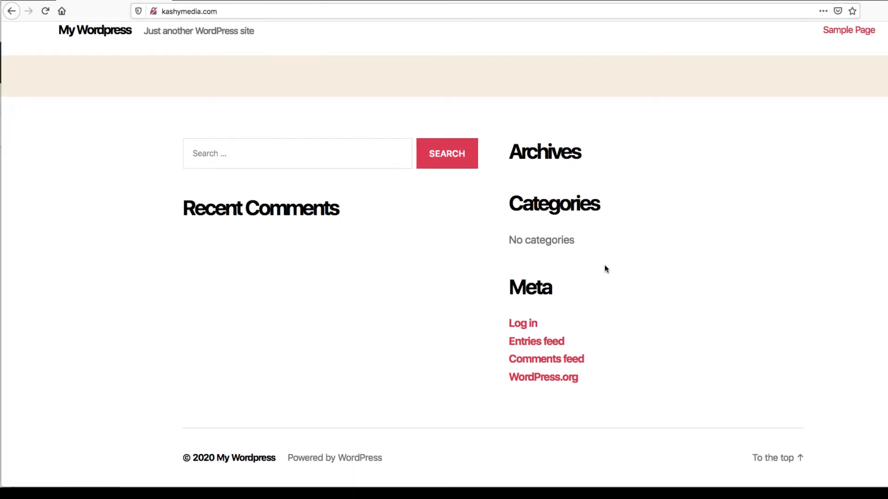
Open the WordPress login page at kashymedia.com/wp-admin.
left_click(526, 325)
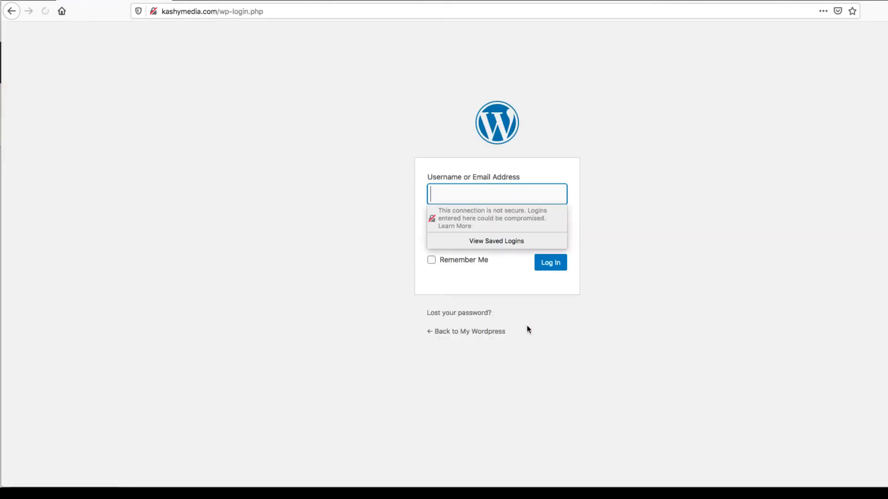
left_click(12, 12)
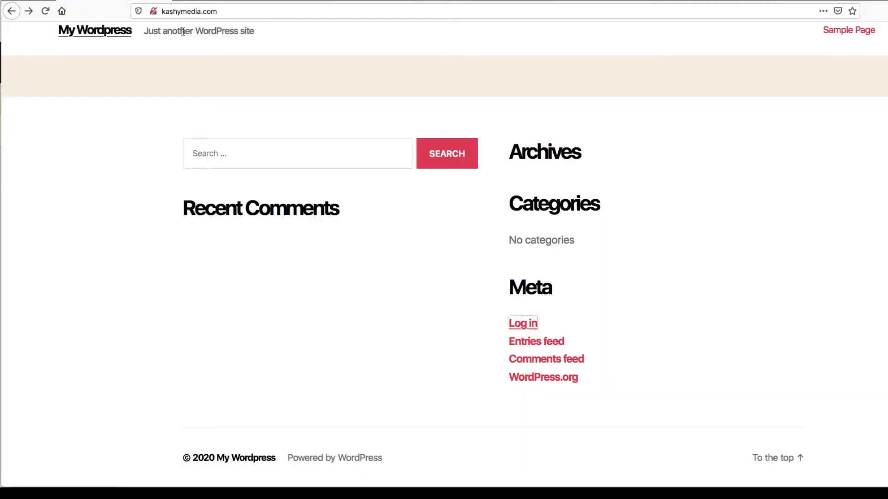
left_click(526, 325)
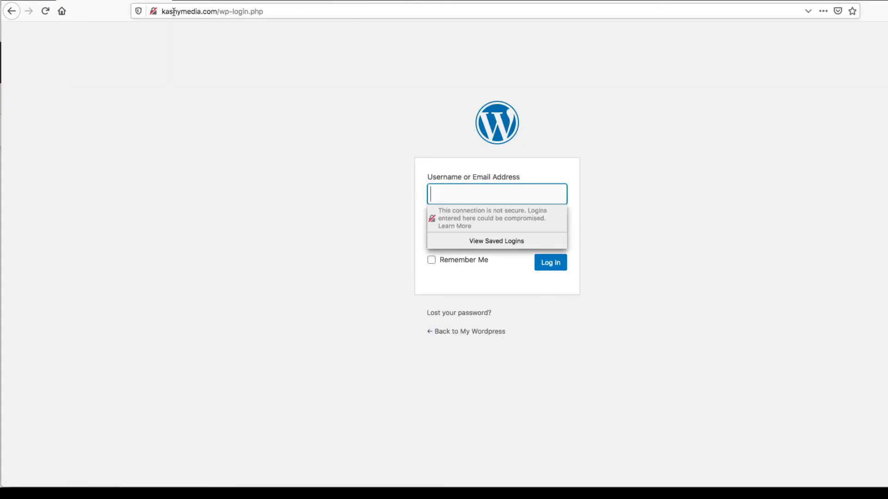
left_click_drag(219, 11, 276, 11)
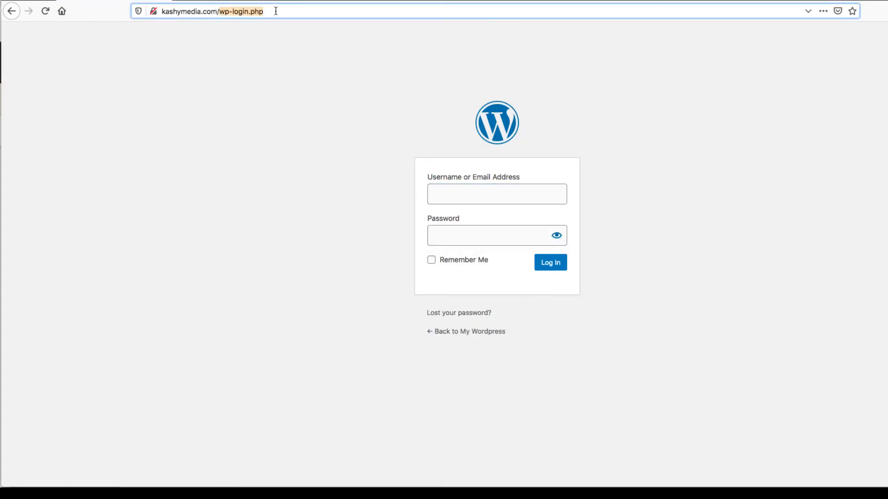
key("BackSpace")
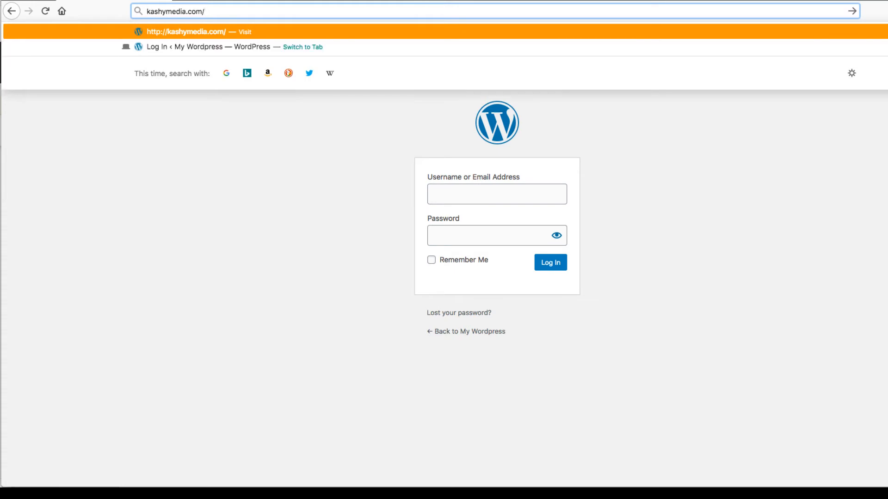
type("wp-admin")
key("Return")
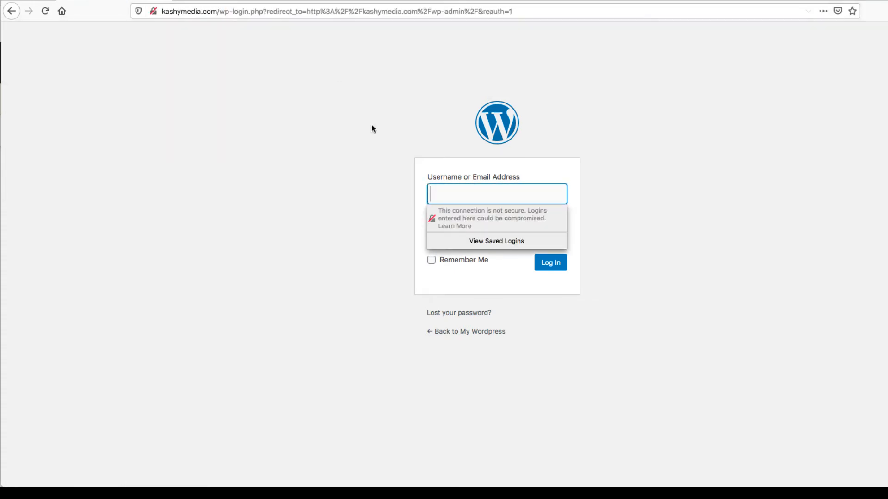
Enter the admin e-mail address as the username.
left_click(318, 135)
left_click(471, 194)
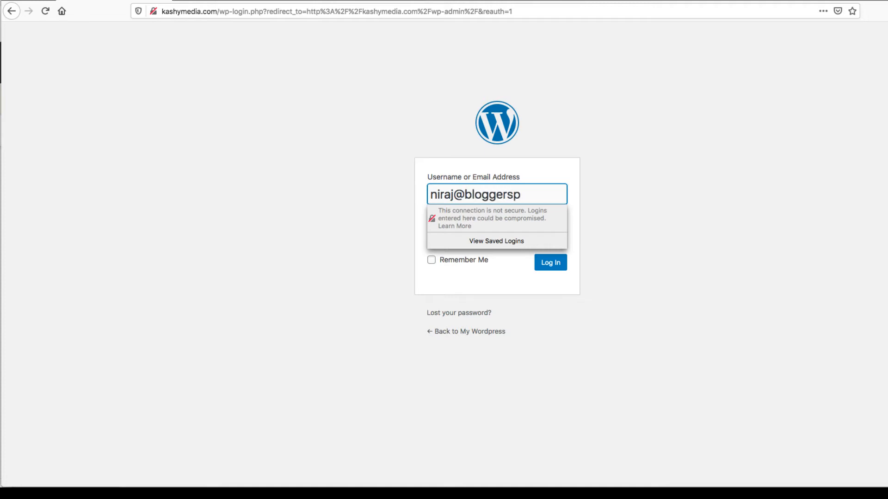
key("Tab")
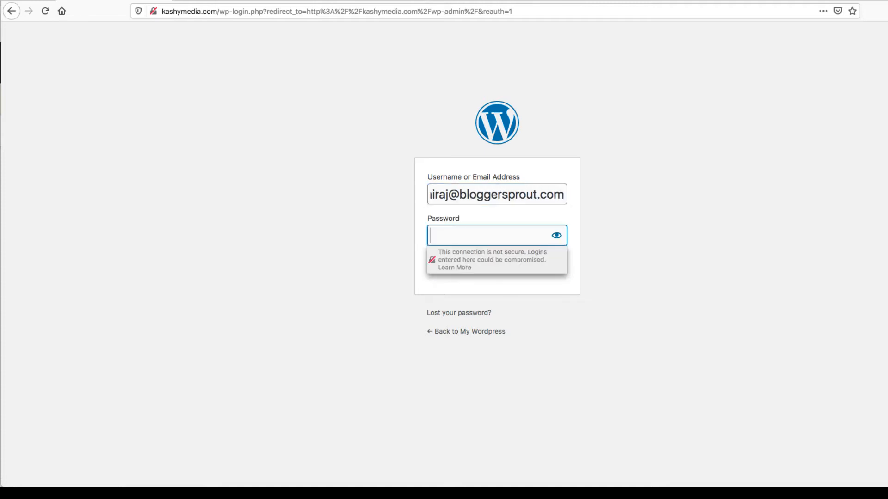
Enter the WordPress admin password with it shown in plain text.
key("super+v")
left_click(556, 235)
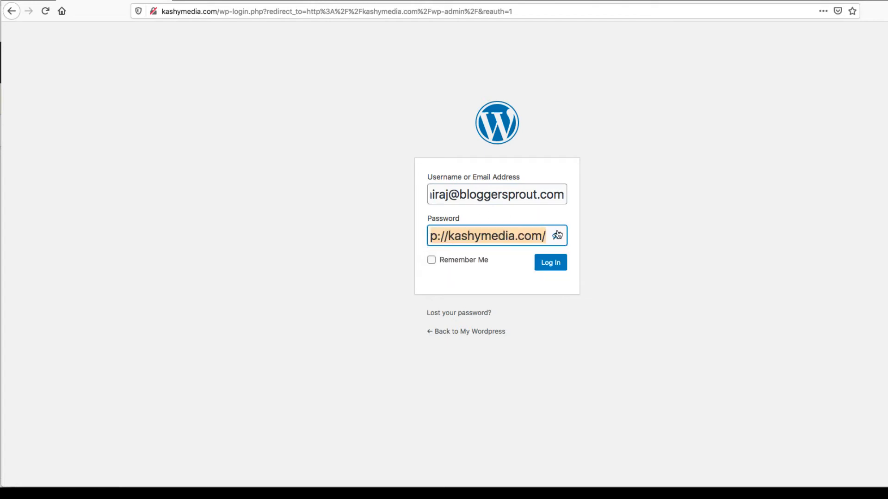
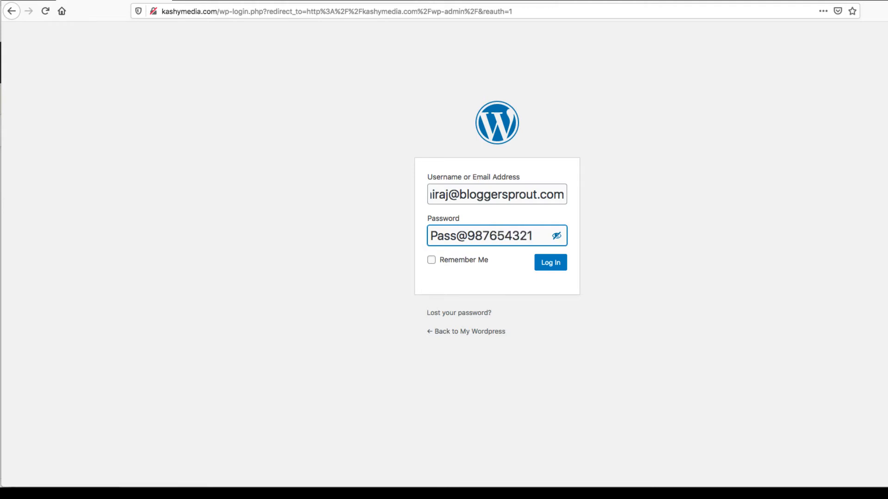
Tick Remember Me and log in to WordPress.
left_click(454, 263)
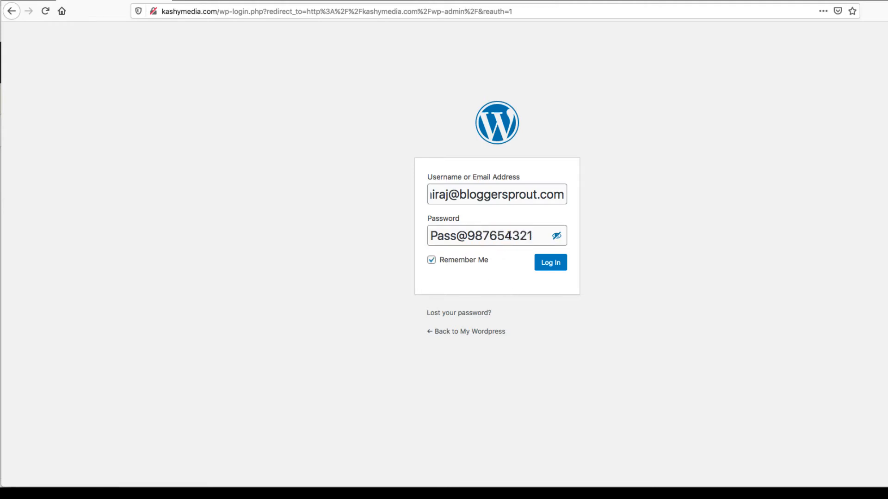
left_click(539, 263)
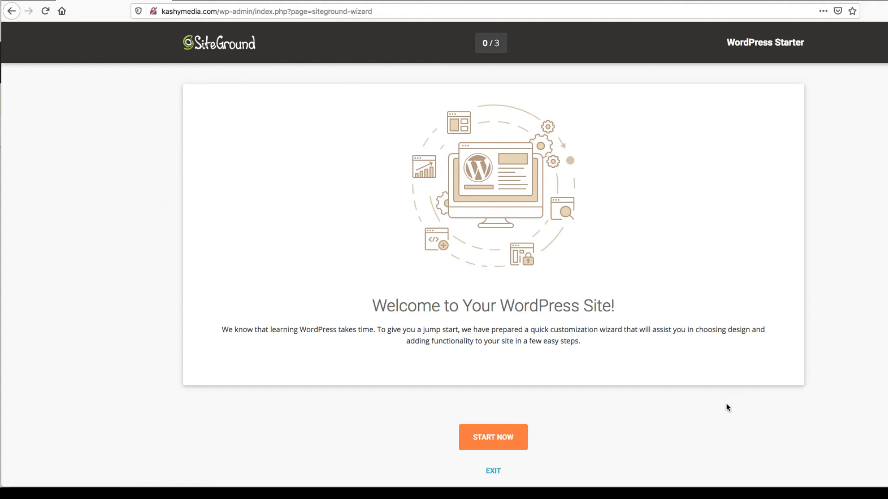
Read the WordPress Starter welcome page text.
scroll(726, 408, "down", 1)
scroll(727, 408, "up", 1)
left_click_drag(376, 310, 646, 302)
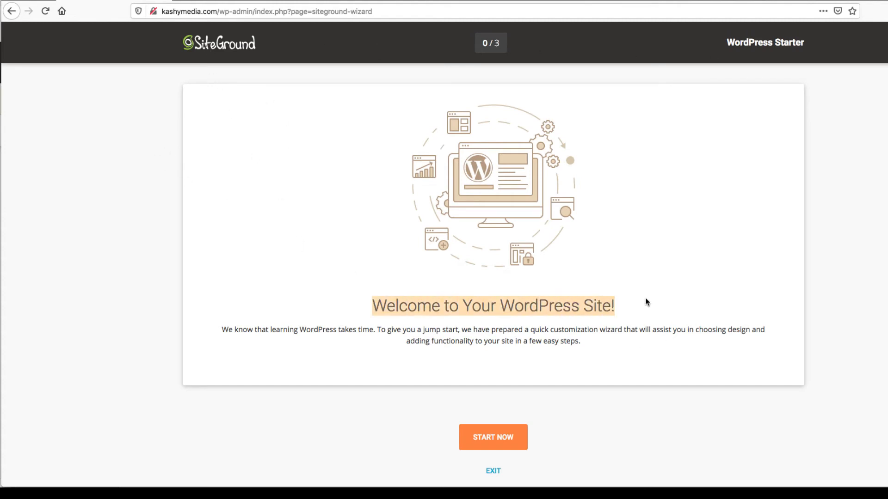
left_click(431, 358)
left_click_drag(219, 327, 376, 327)
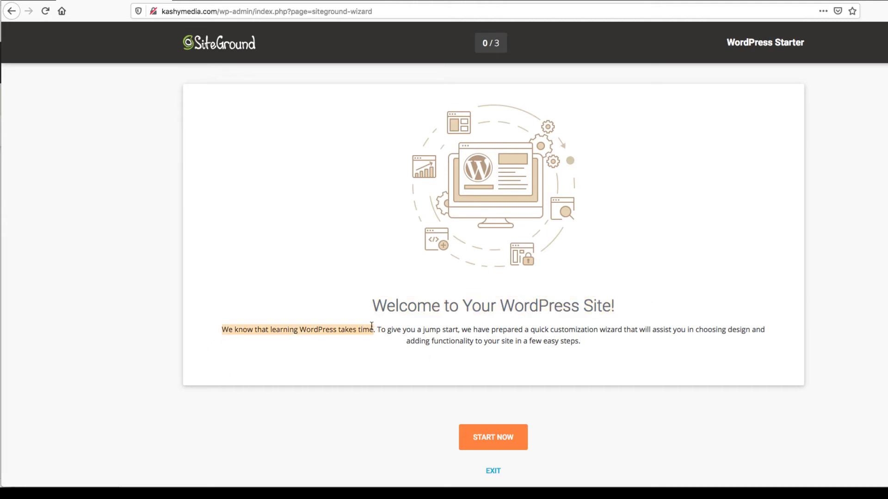
left_click(374, 342)
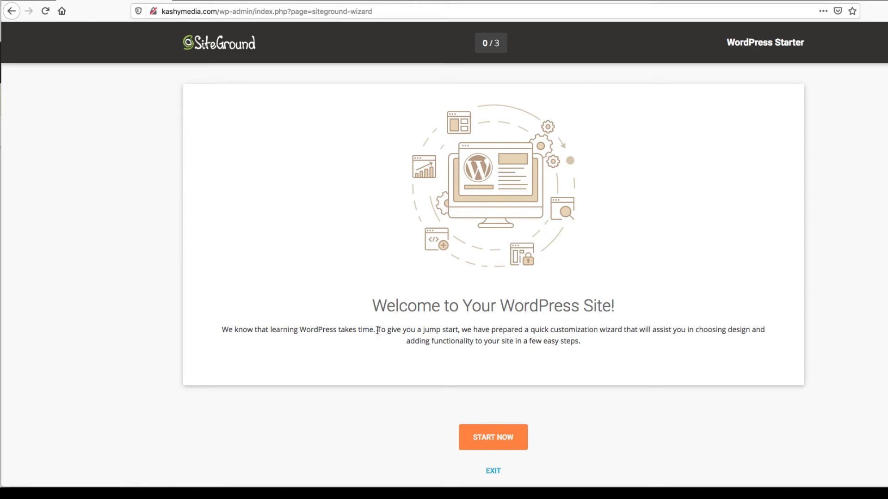
left_click_drag(378, 330, 749, 330)
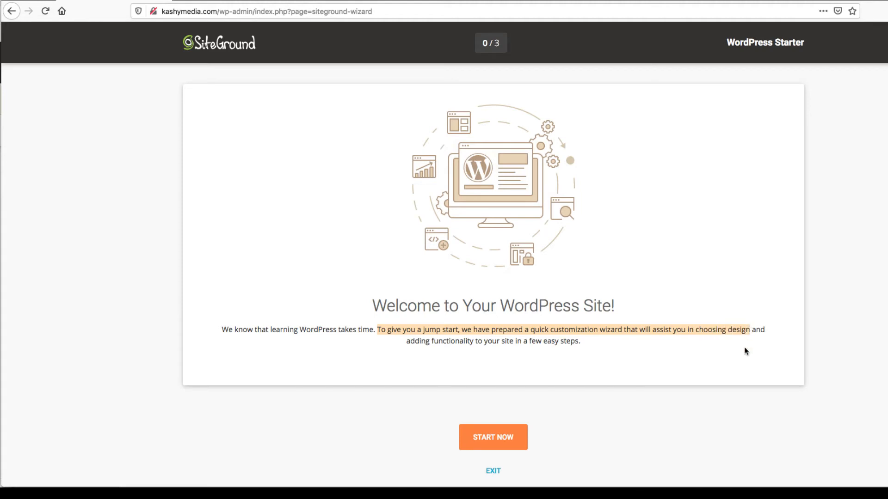
Start the WordPress Starter customization wizard from the welcome page.
left_click(738, 353)
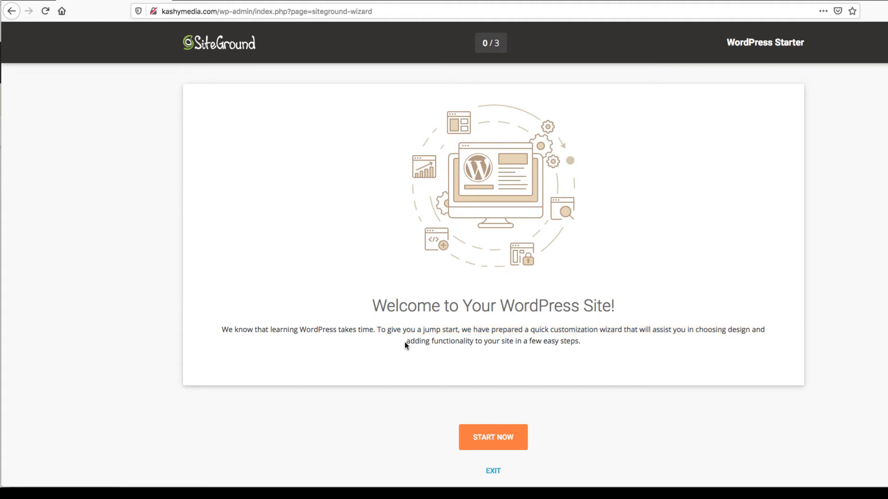
left_click_drag(405, 342, 591, 340)
left_click(596, 346)
left_click(493, 444)
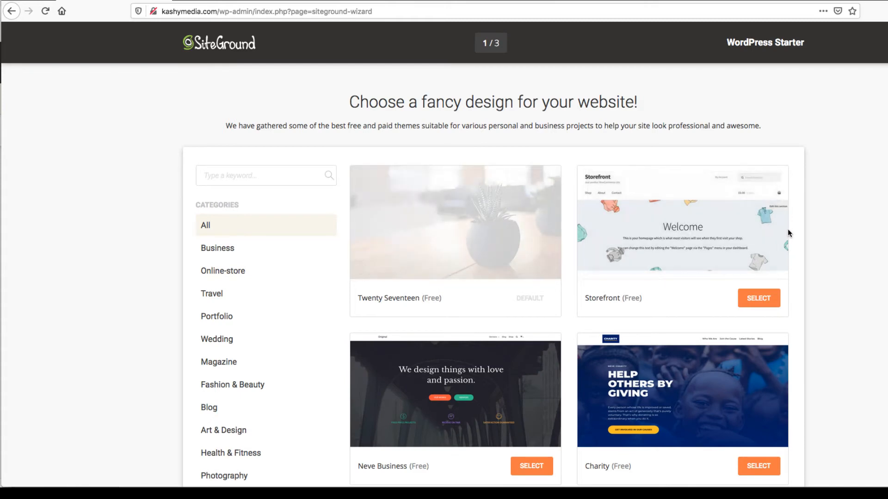
Browse the available designs in the theme gallery.
scroll(742, 276, "down", 2)
scroll(742, 276, "down", 7)
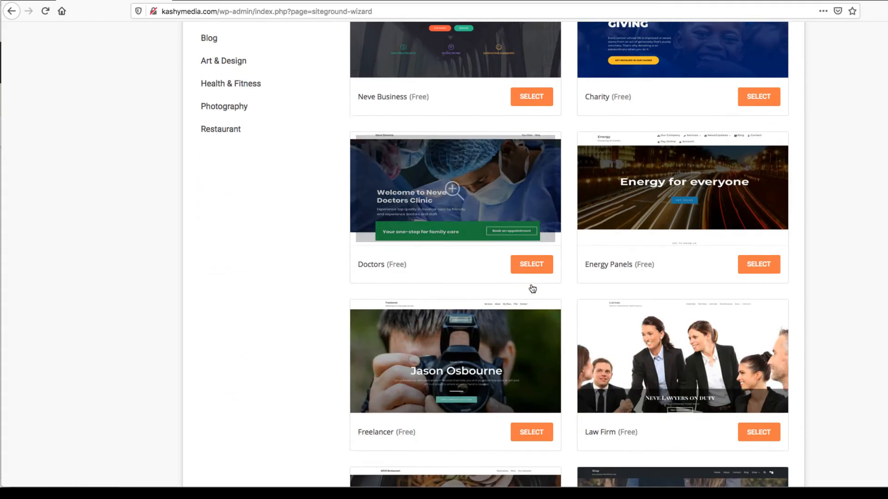
scroll(676, 294, "down", 10)
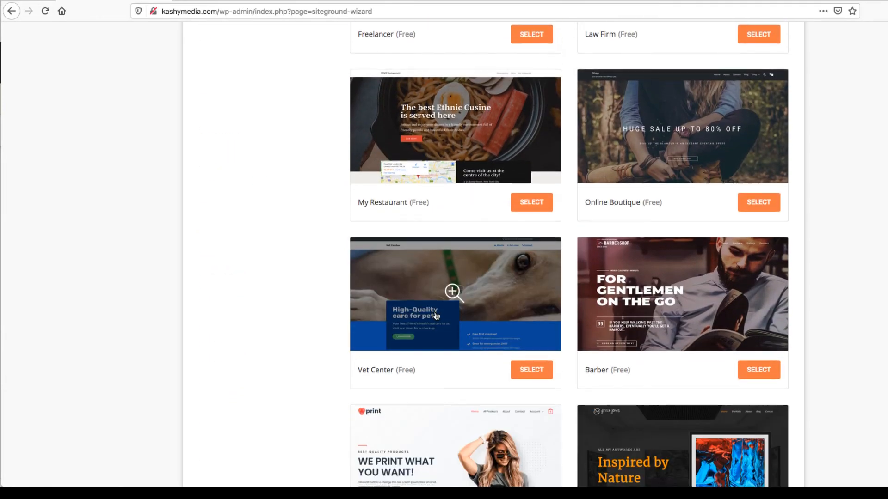
scroll(699, 299, "down", 2)
scroll(452, 293, "down", 3)
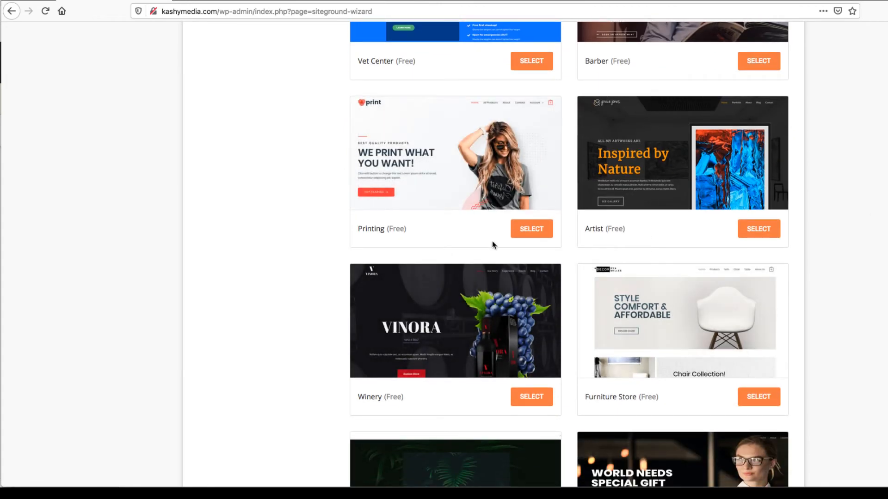
scroll(248, 339, "down", 10)
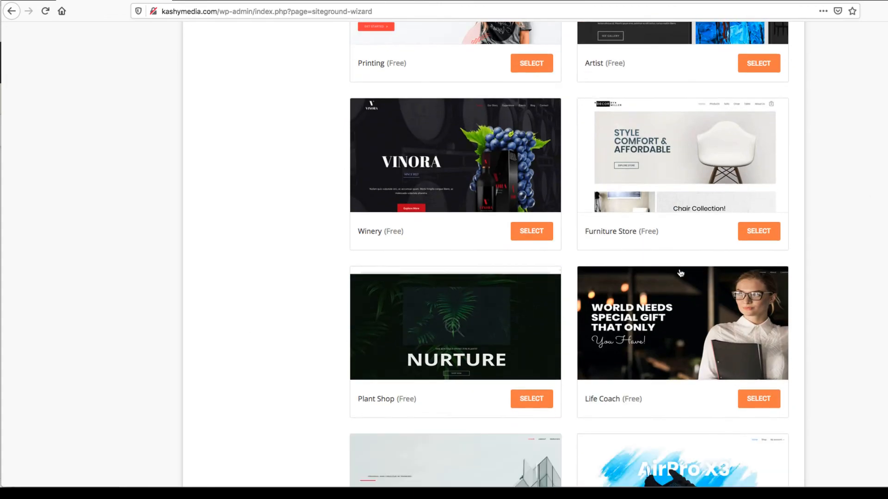
scroll(679, 271, "up", 20)
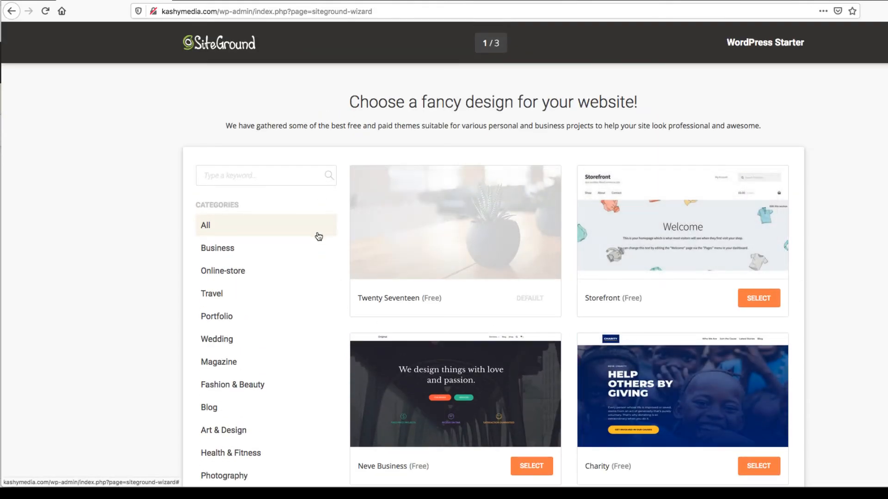
Search the design gallery for generatepress and clear the search box.
left_click(256, 180)
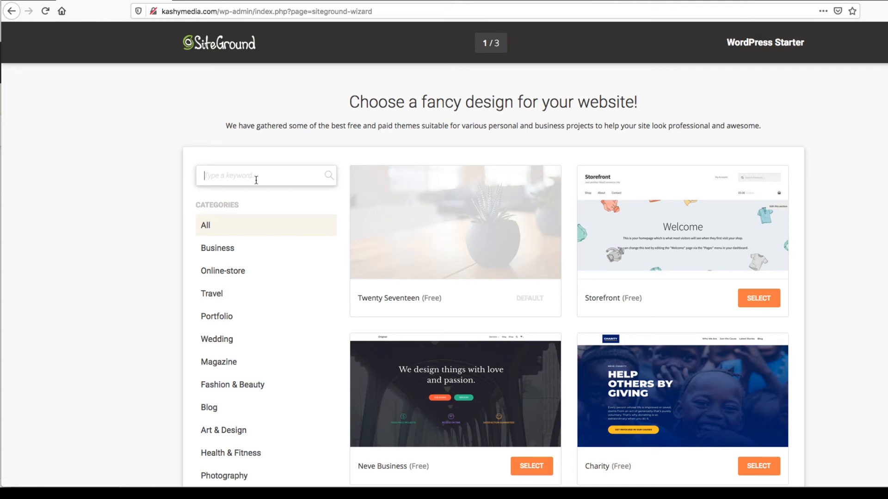
type("generatepress")
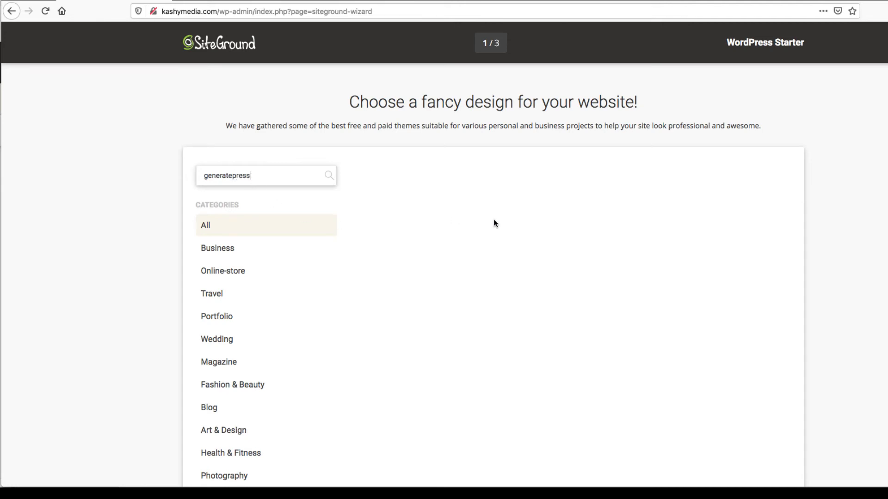
scroll(494, 223, "down", 3)
scroll(496, 225, "up", 3)
left_click_drag(282, 175, 164, 165)
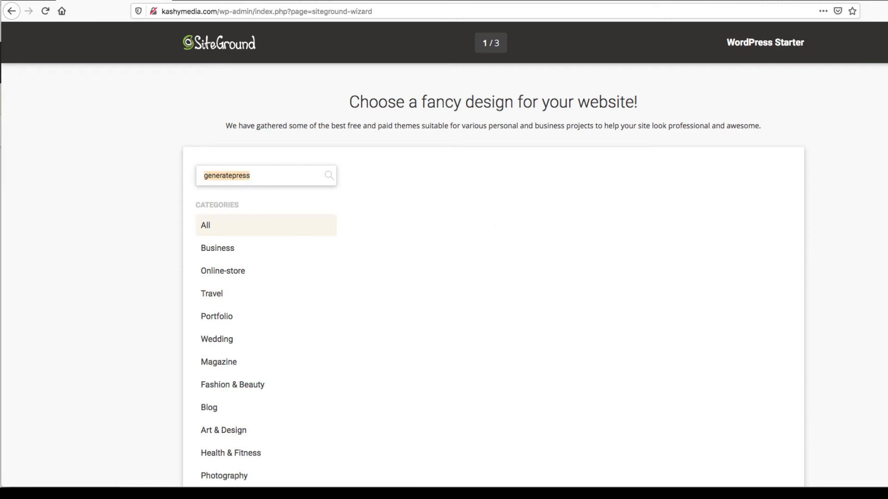
key("BackSpace")
Filter the designs by the Blog category and browse the results.
scroll(518, 327, "down", 2)
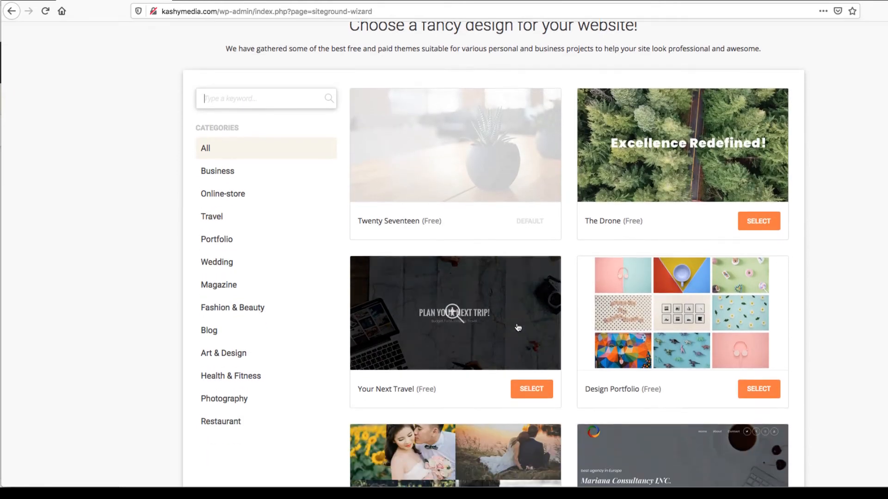
scroll(518, 327, "down", 1)
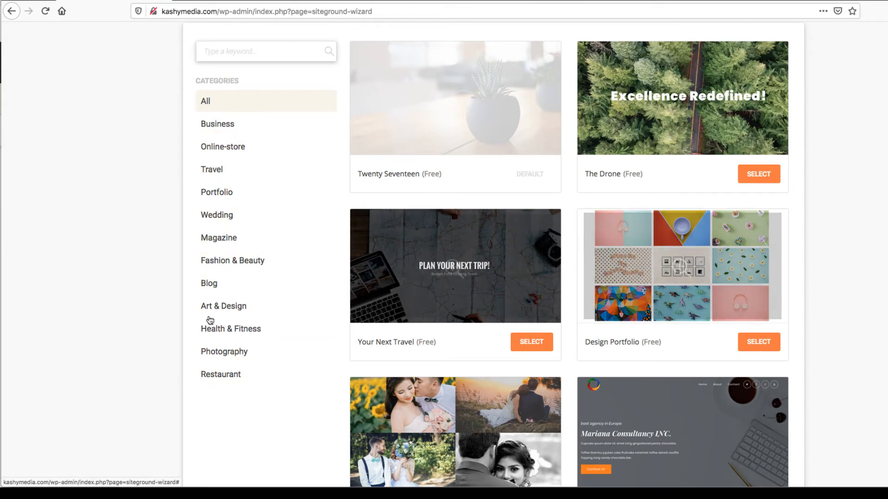
left_click(217, 288)
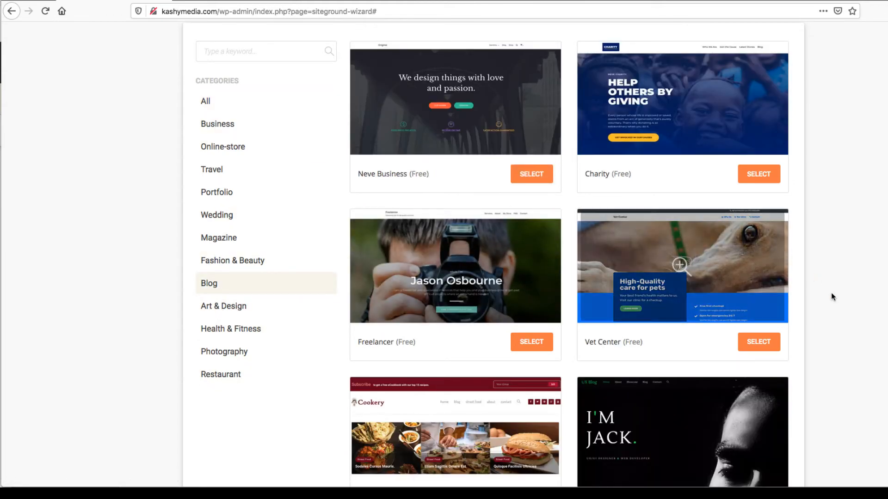
scroll(693, 333, "down", 5)
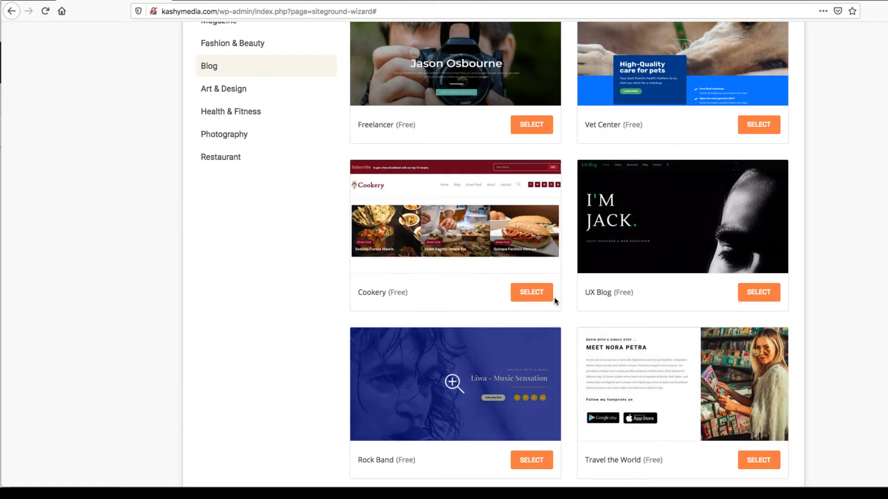
scroll(569, 237, "down", 6)
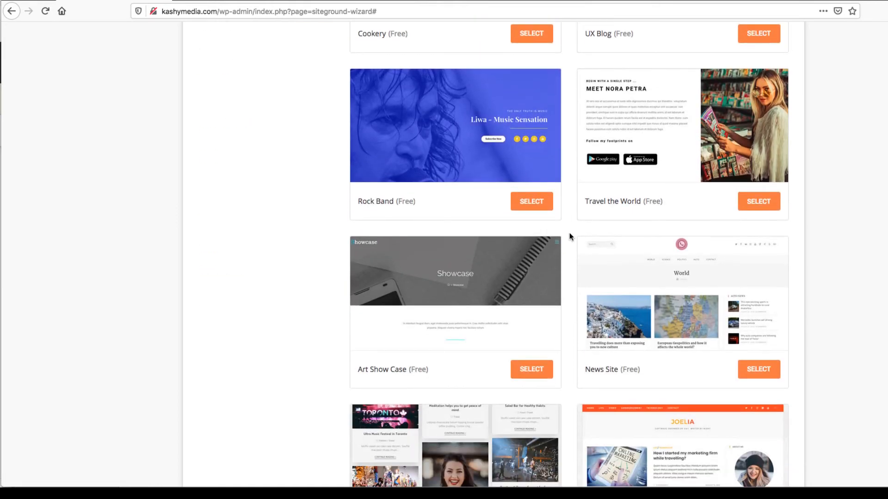
scroll(569, 395, "down", 6)
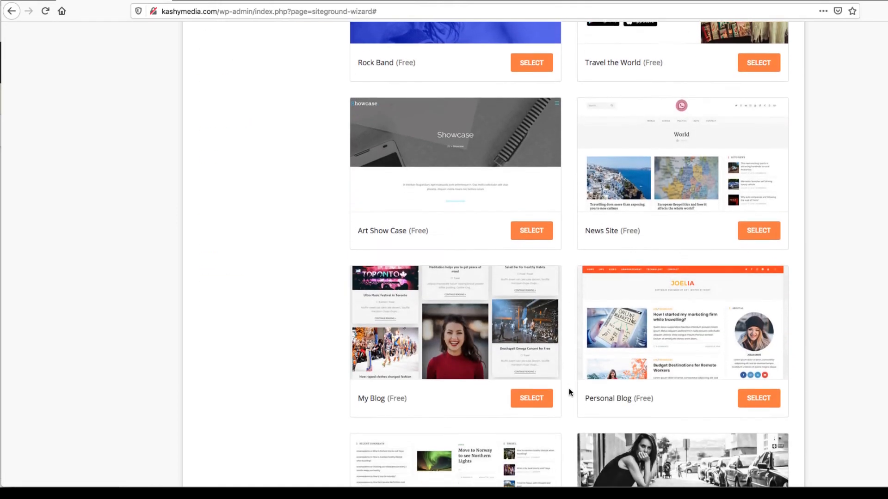
scroll(570, 392, "down", 2)
scroll(568, 390, "up", 3)
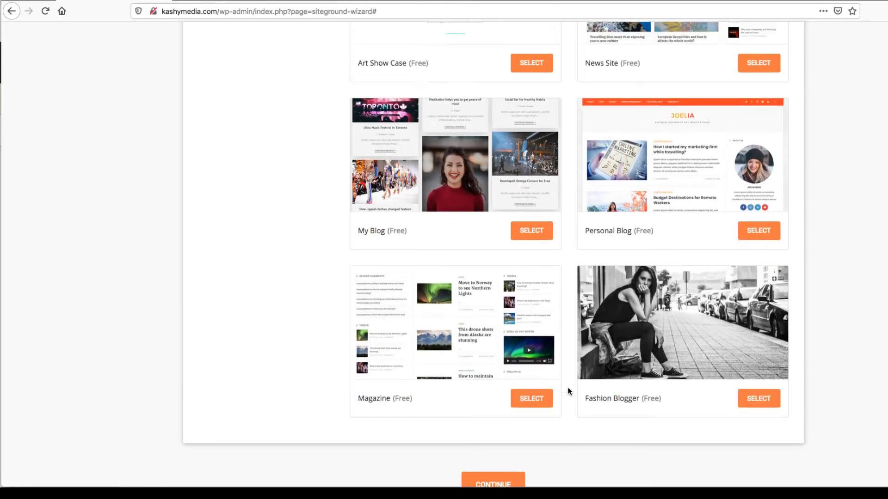
scroll(556, 373, "up", 1)
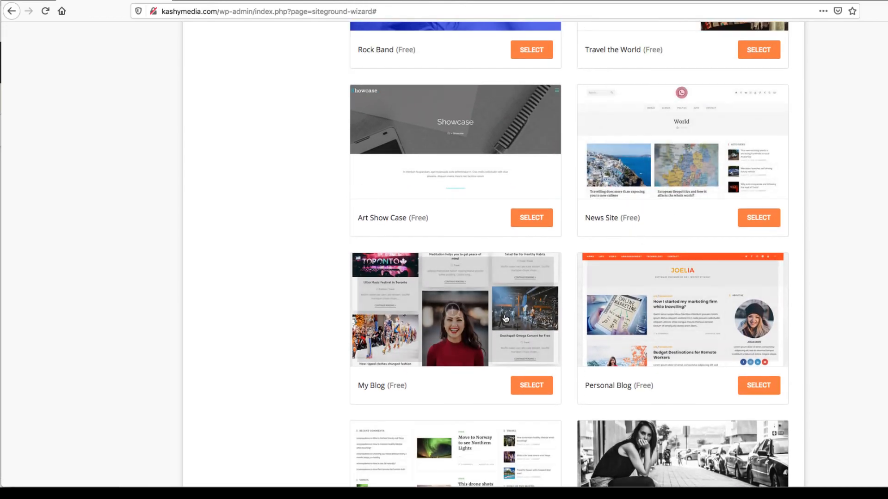
Select the News Site design and confirm installing Elementor with it.
left_click(761, 218)
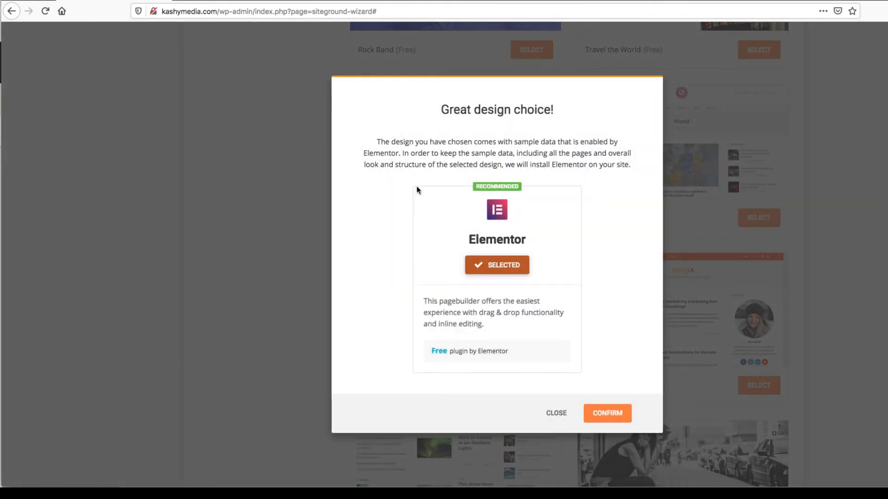
left_click(609, 413)
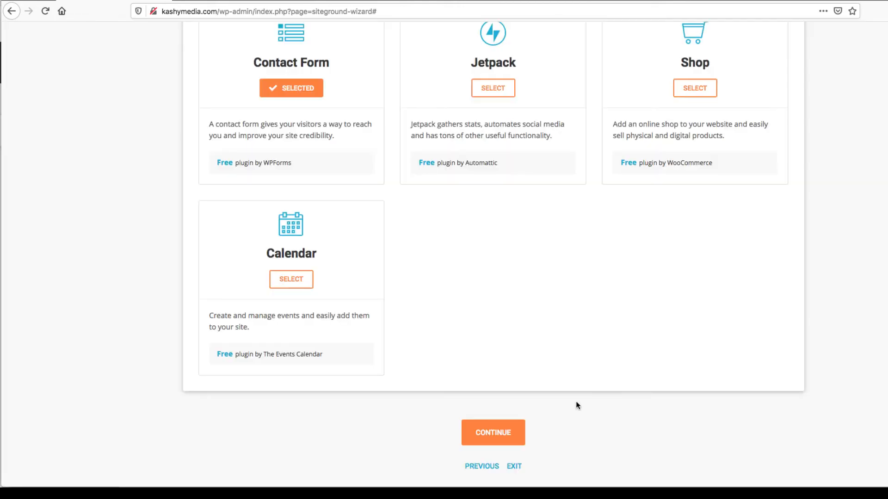
Continue past the functionality step keeping only Contact Form selected.
scroll(577, 405, "up", 3)
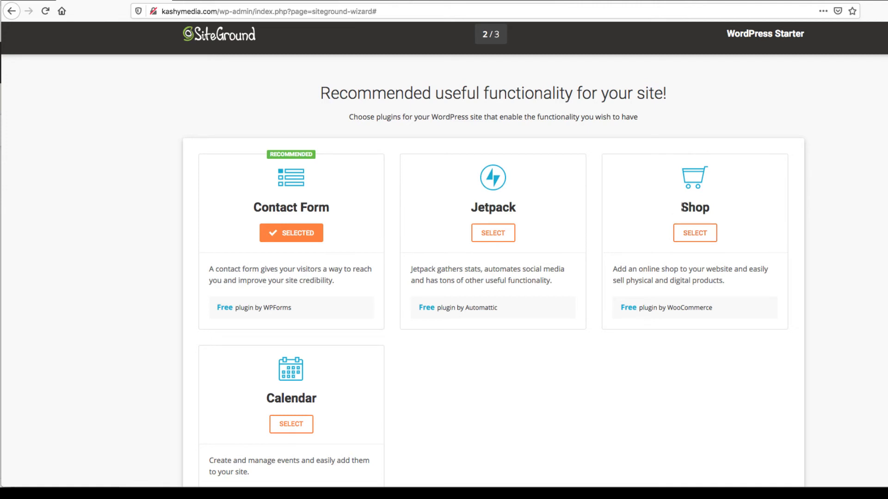
left_click_drag(682, 207, 707, 204)
left_click_drag(667, 307, 711, 308)
left_click(710, 309)
scroll(251, 183, "down", 2)
scroll(456, 356, "down", 4)
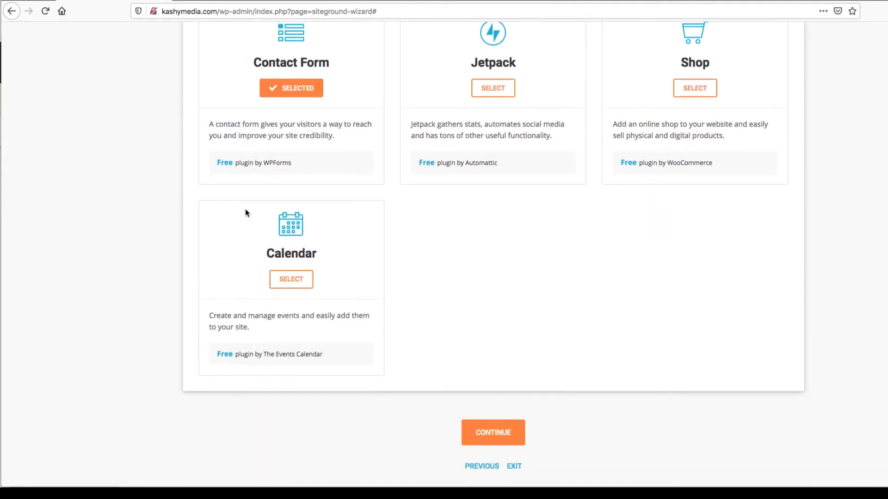
left_click(493, 432)
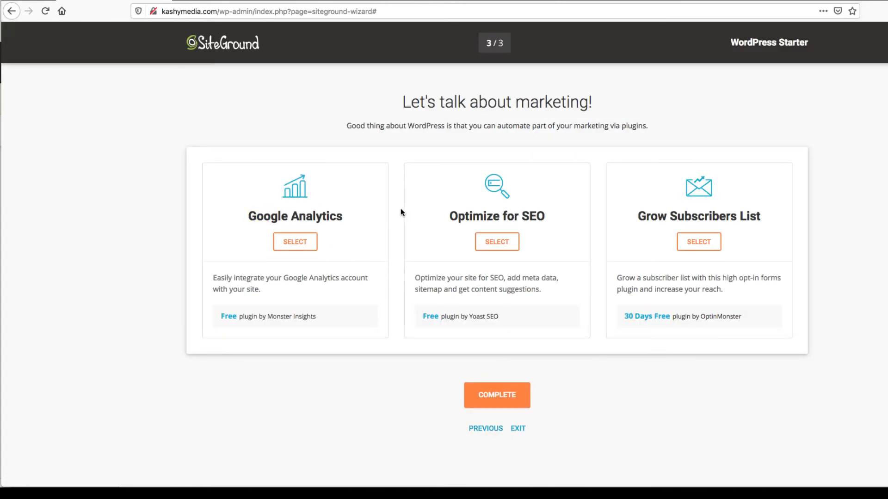
Complete the wizard without selecting any of the marketing plugins.
left_click_drag(466, 220, 520, 214)
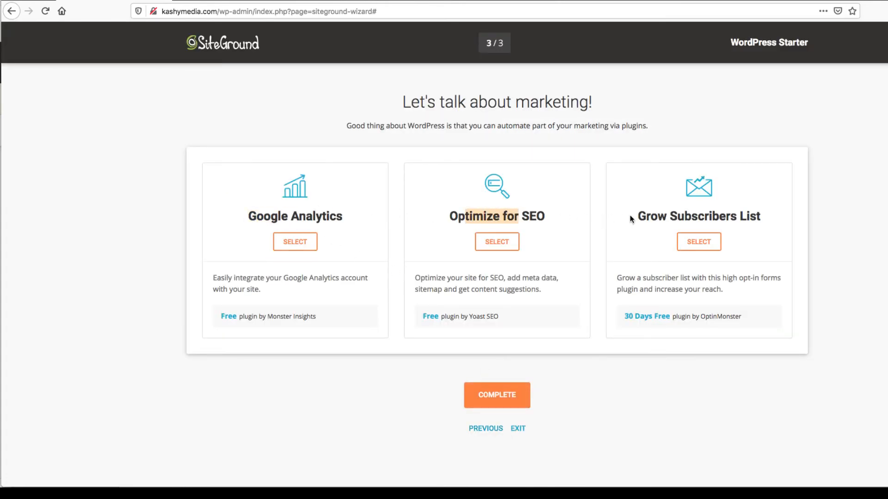
left_click_drag(633, 216, 725, 210)
left_click(757, 205)
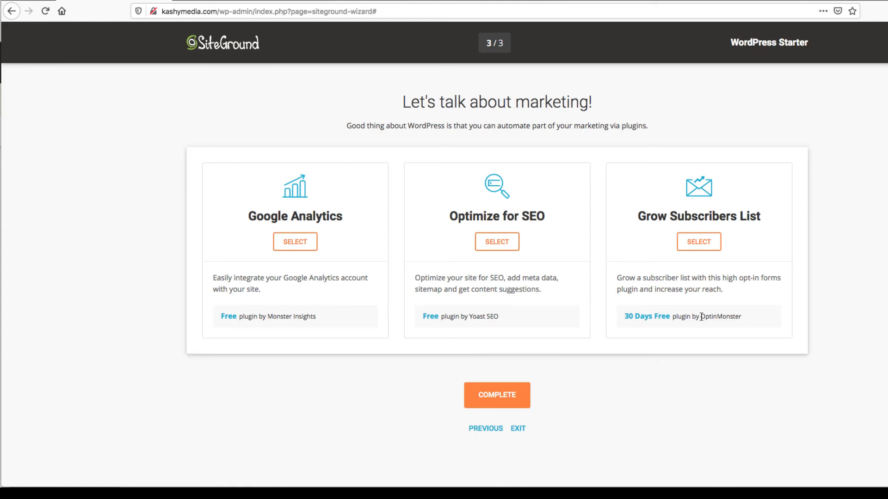
left_click_drag(701, 316, 741, 317)
double_click(722, 318)
left_click(642, 377)
mouse_move(469, 318)
left_mouse_down()
mouse_move(502, 318)
mouse_move(470, 313)
left_mouse_up()
left_click_drag(472, 317, 497, 315)
left_click_drag(471, 316, 496, 316)
left_click_drag(469, 319, 498, 317)
left_click(484, 336)
left_click(507, 400)
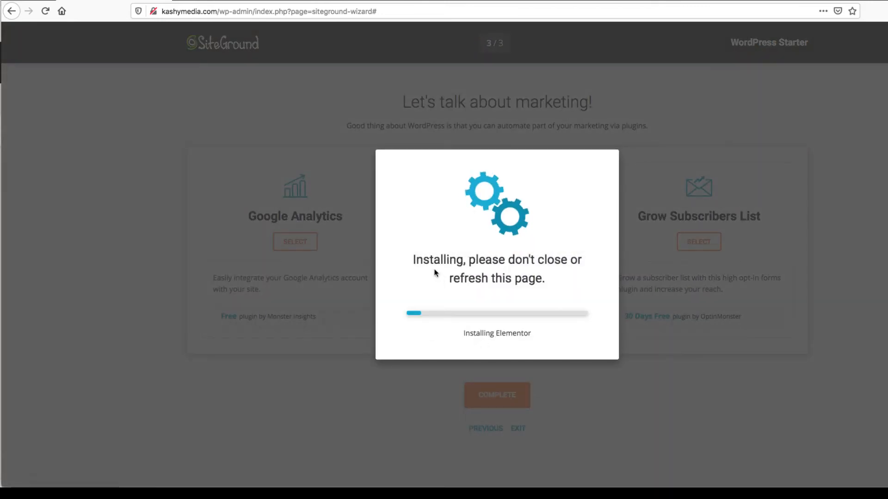
Follow the installation progress of the selected design and plugins.
left_click_drag(495, 334, 534, 334)
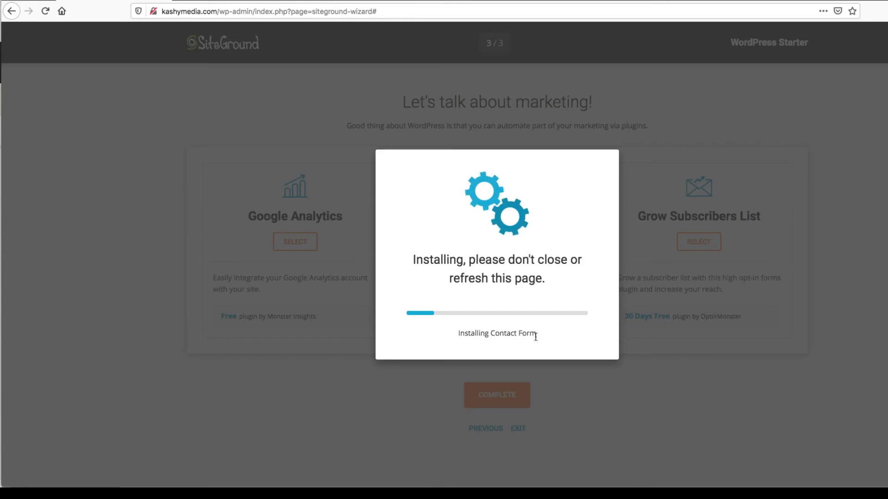
left_click_drag(491, 333, 539, 334)
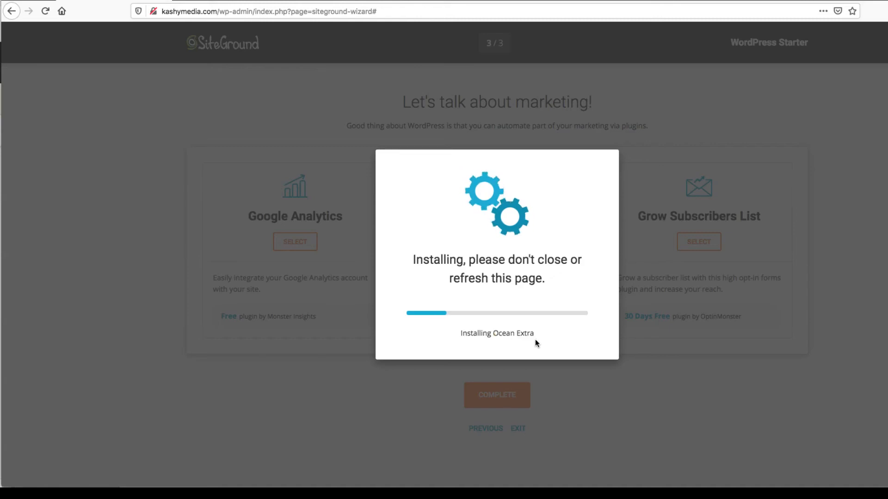
left_click_drag(492, 334, 534, 334)
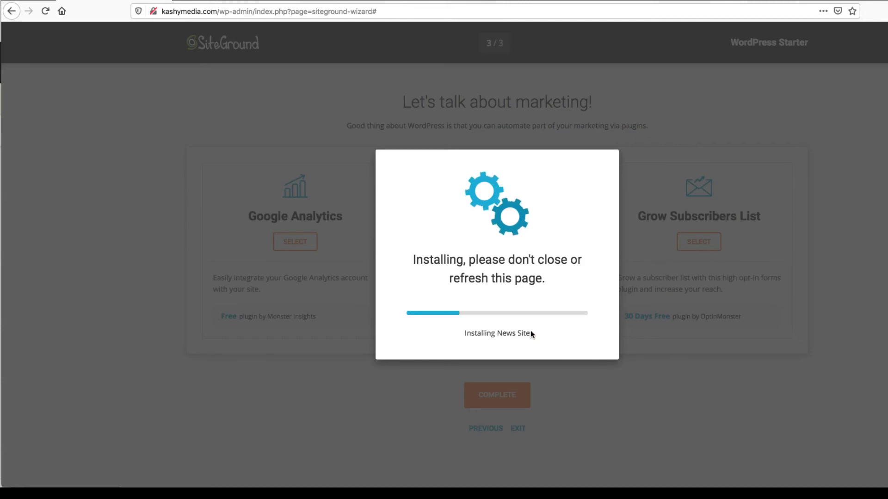
left_click_drag(496, 334, 531, 334)
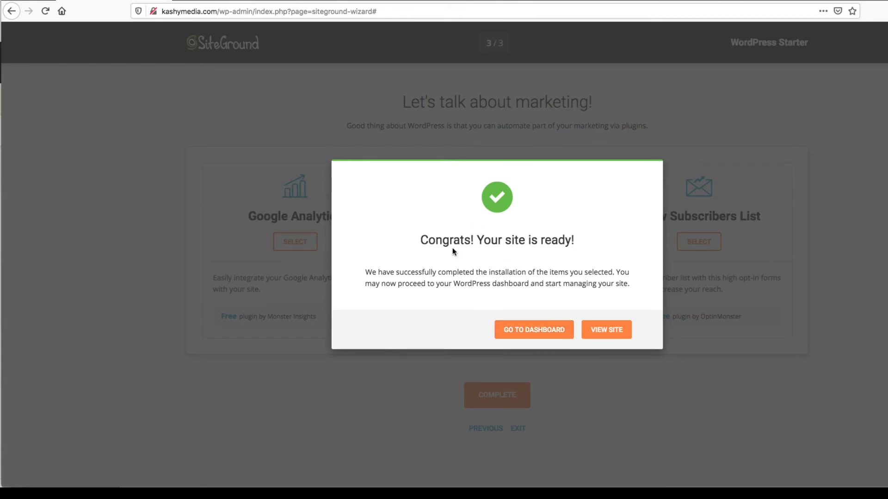
View the finished site and scroll through its homepage.
right_click(607, 333)
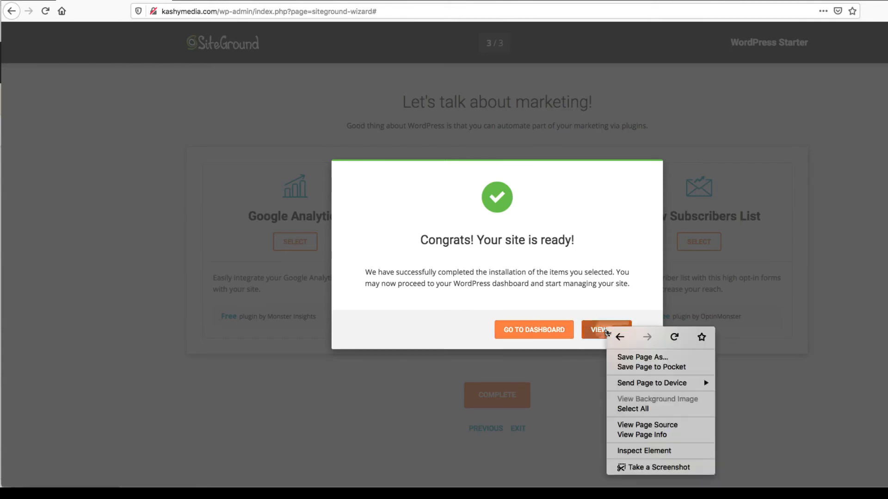
left_click(602, 334)
left_click(599, 334)
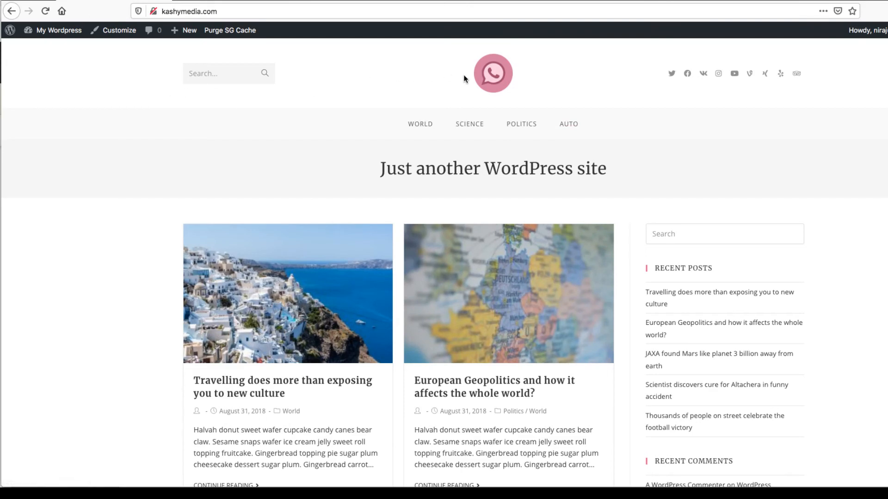
scroll(492, 277, "down", 6)
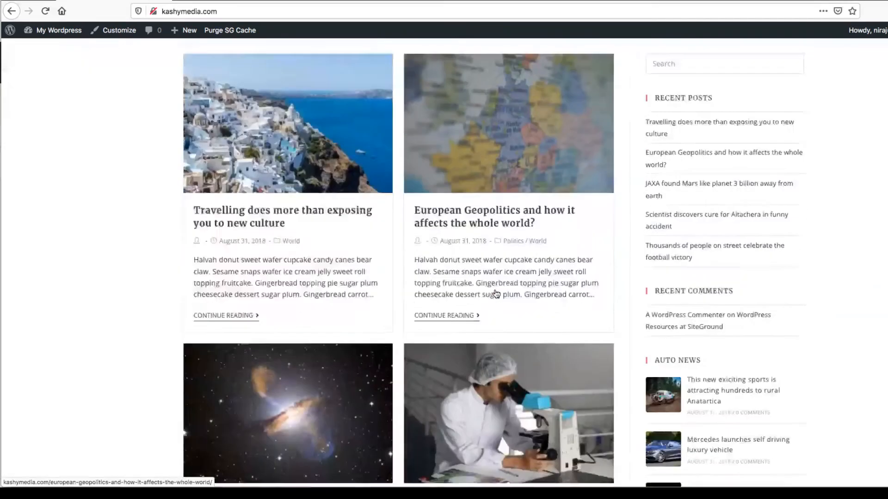
scroll(657, 301, "down", 9)
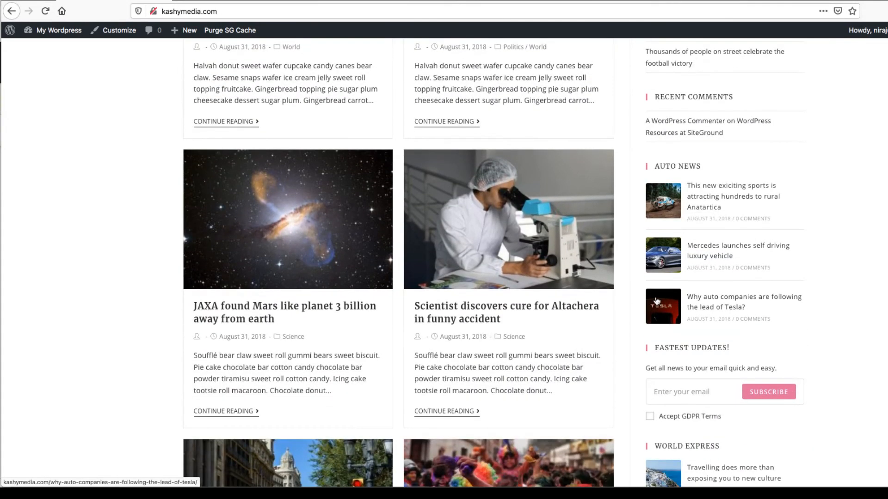
scroll(622, 292, "down", 12)
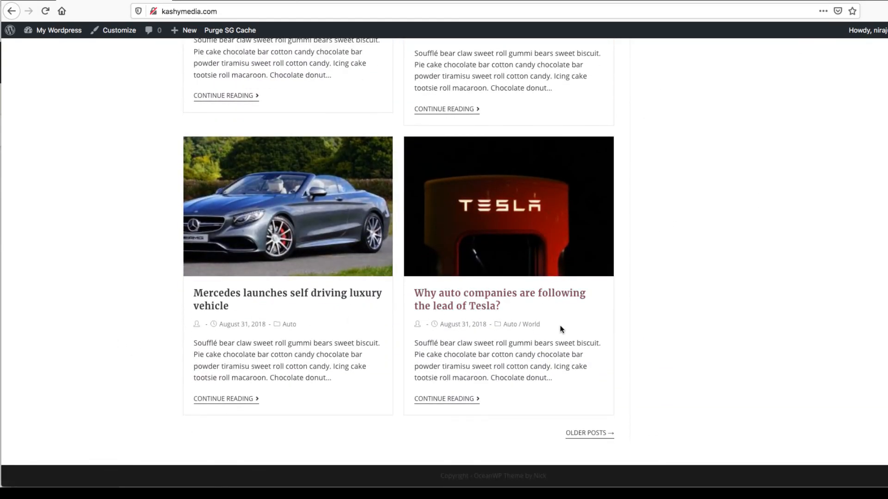
Scroll back through the homepage and examine the header search field and post layout.
scroll(569, 332, "up", 19)
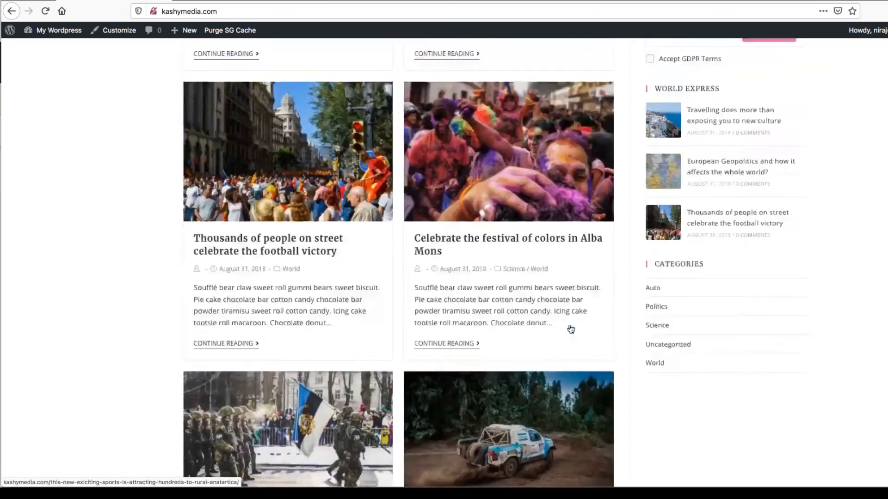
scroll(662, 347, "up", 8)
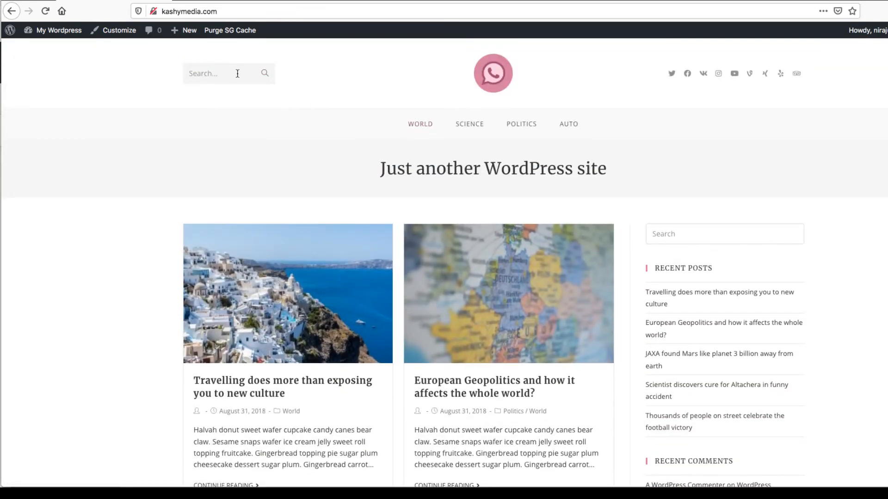
left_click(275, 83)
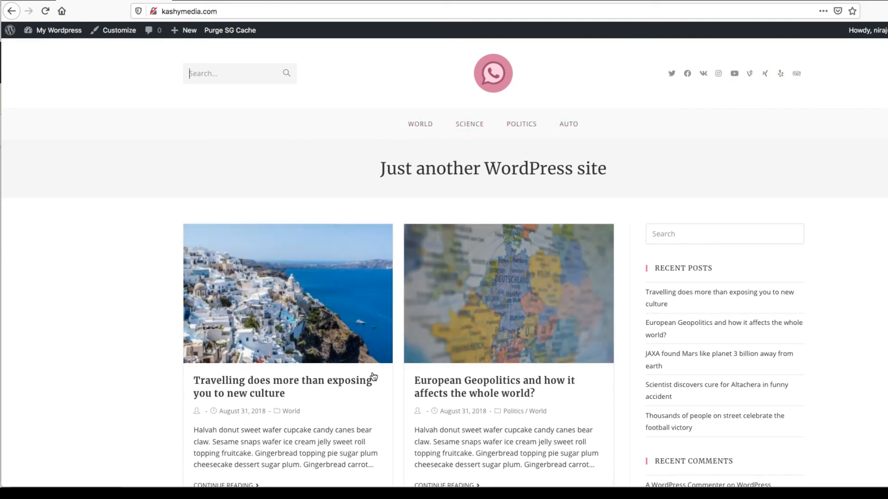
scroll(305, 298, "down", 2)
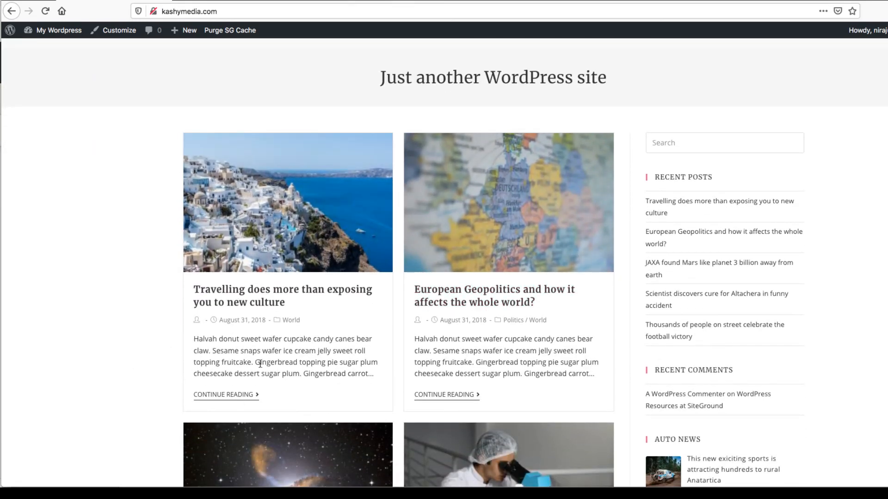
scroll(497, 296, "up", 2)
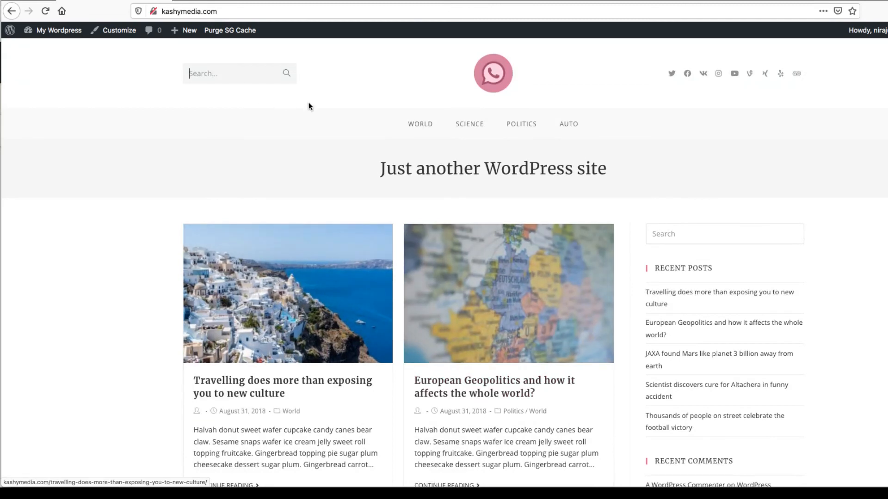
left_click(212, 74)
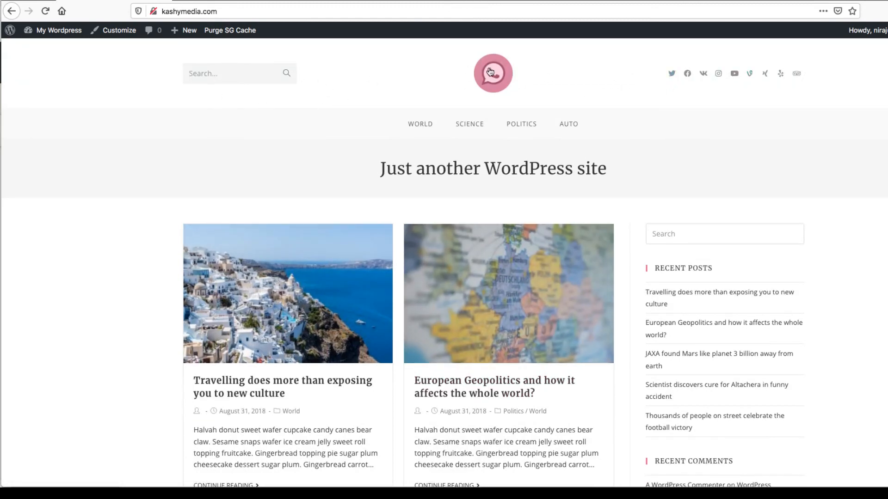
scroll(613, 242, "down", 20)
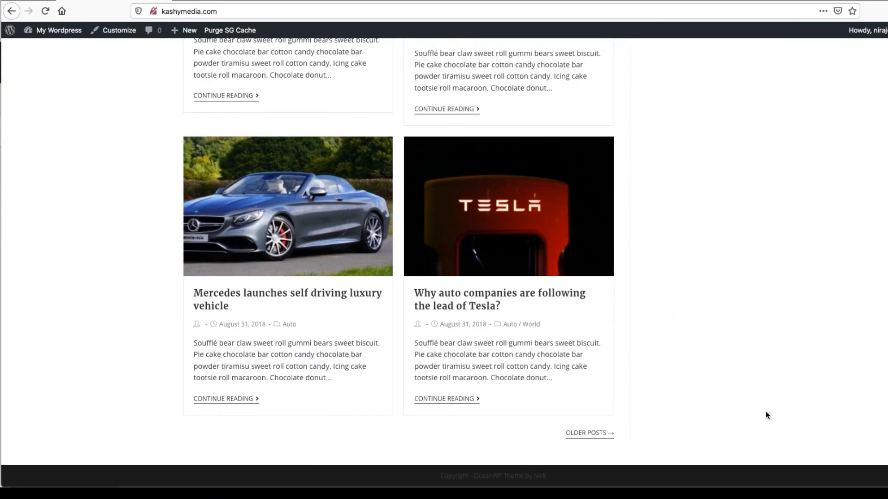
scroll(606, 361, "up", 20)
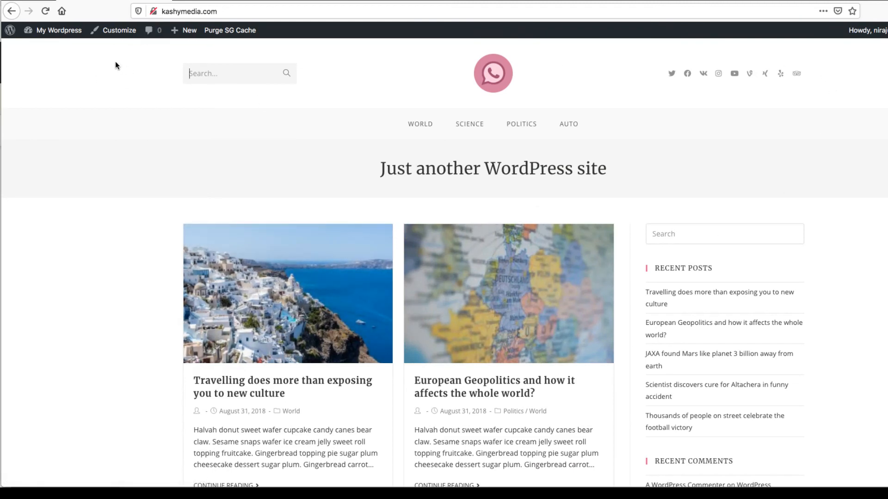
Open the WordPress dashboard and scroll through its design, functionality and useful-links sections.
mouse_move(56, 33)
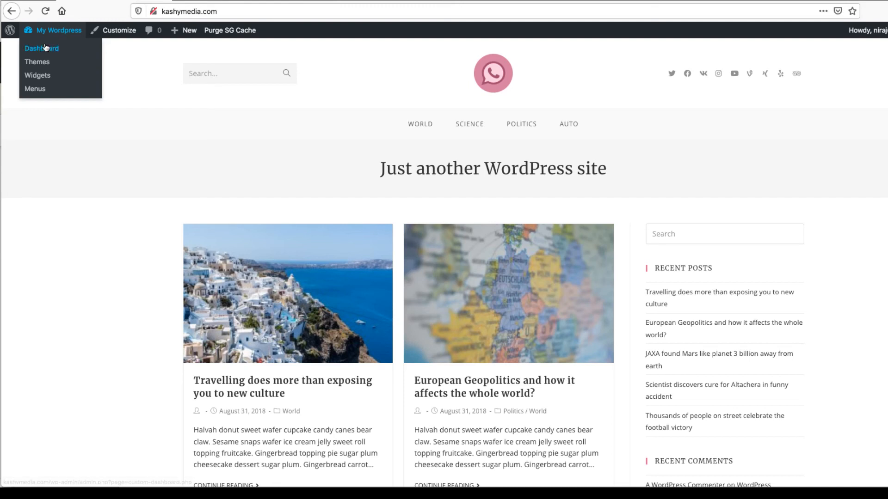
left_click(47, 50)
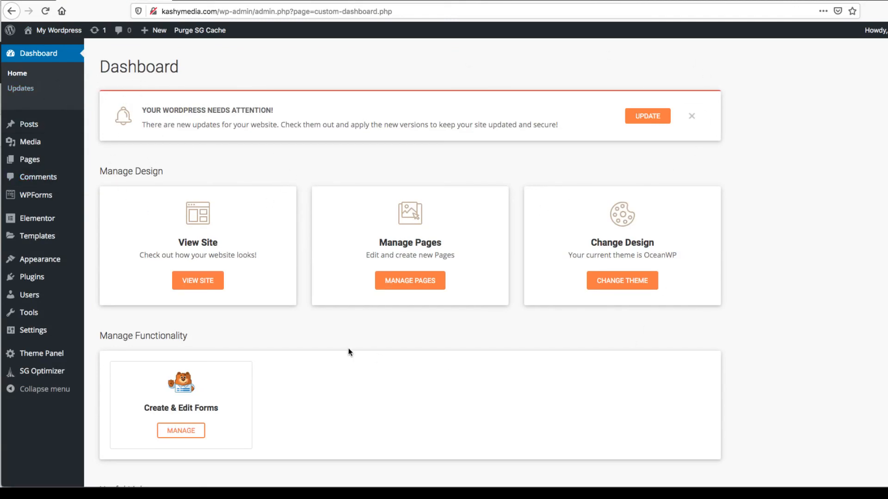
scroll(350, 351, "down", 5)
scroll(351, 352, "up", 5)
left_click_drag(141, 110, 237, 110)
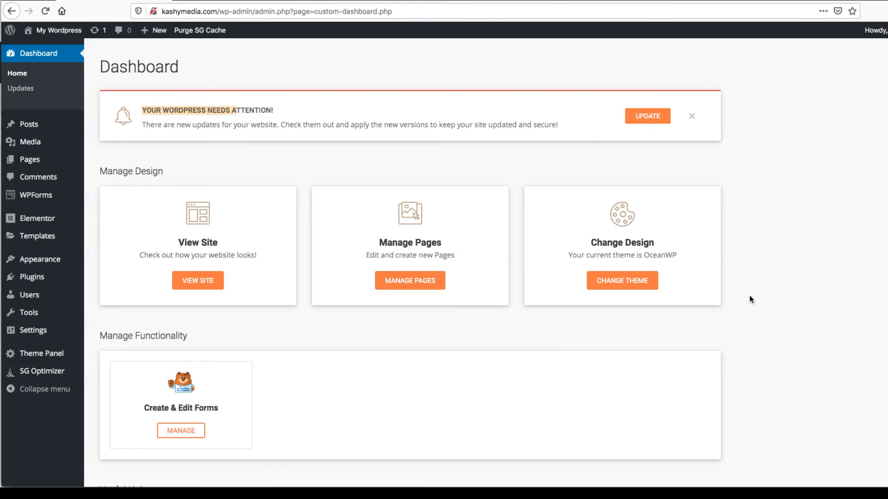
scroll(311, 313, "down", 5)
scroll(180, 247, "down", 9)
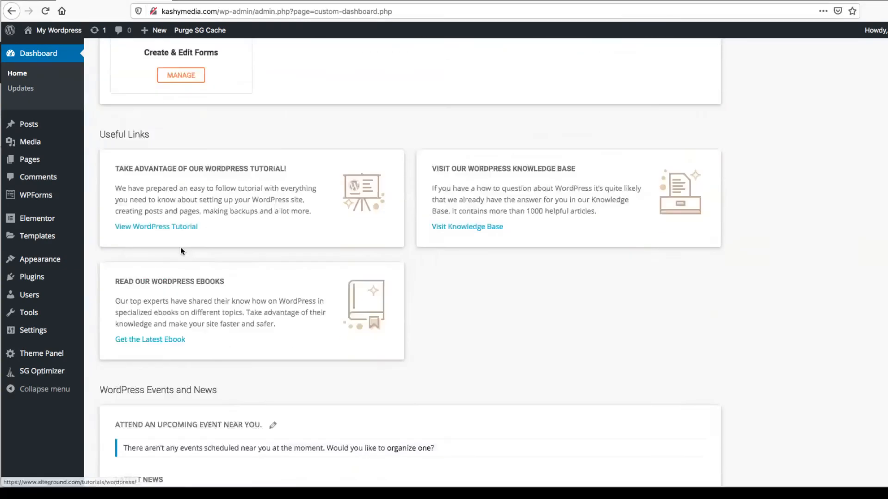
scroll(181, 247, "up", 13)
scroll(181, 247, "up", 1)
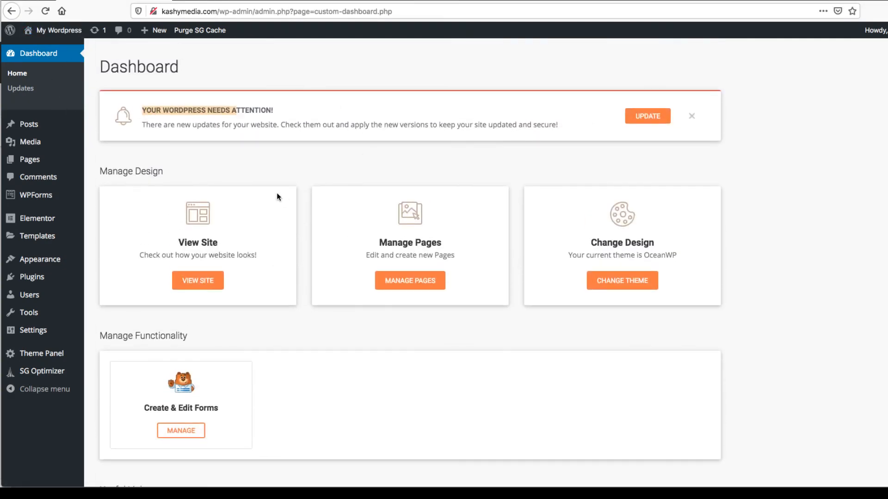
Open the SG Optimizer plugin and review its Supercacher settings page.
left_click(41, 371)
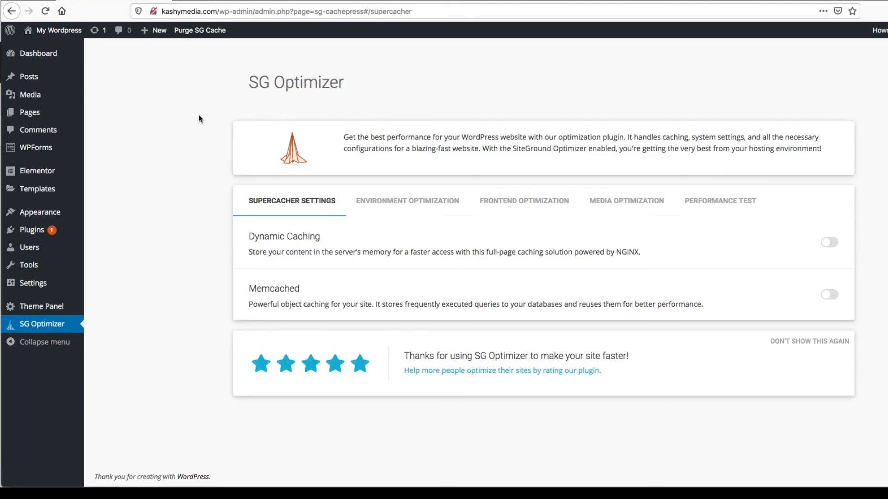
double_click(278, 83)
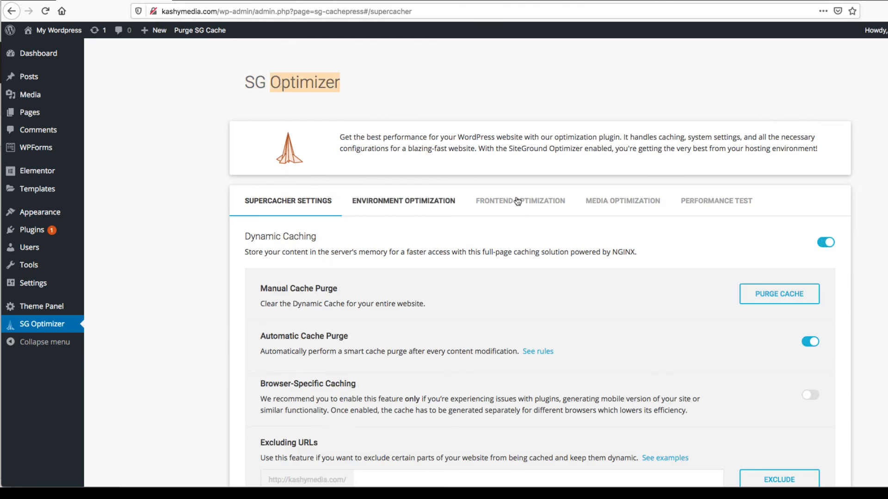
scroll(423, 195, "down", 3)
scroll(422, 195, "down", 5)
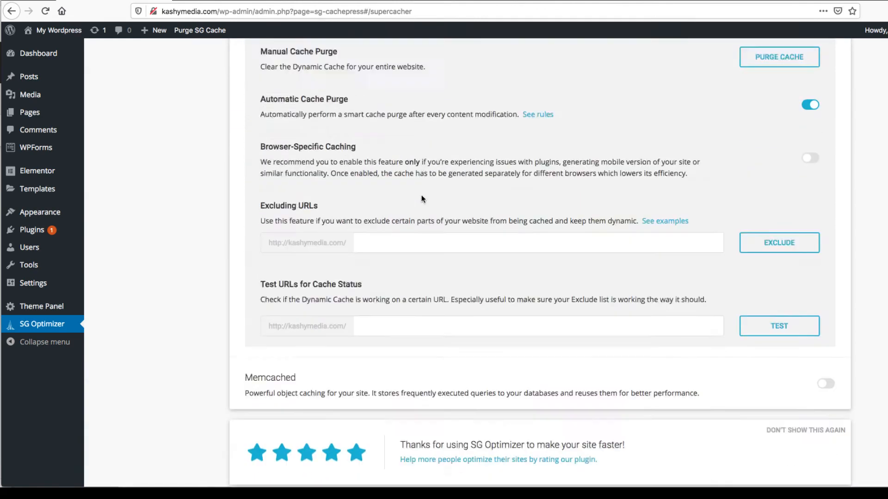
scroll(640, 321, "up", 4)
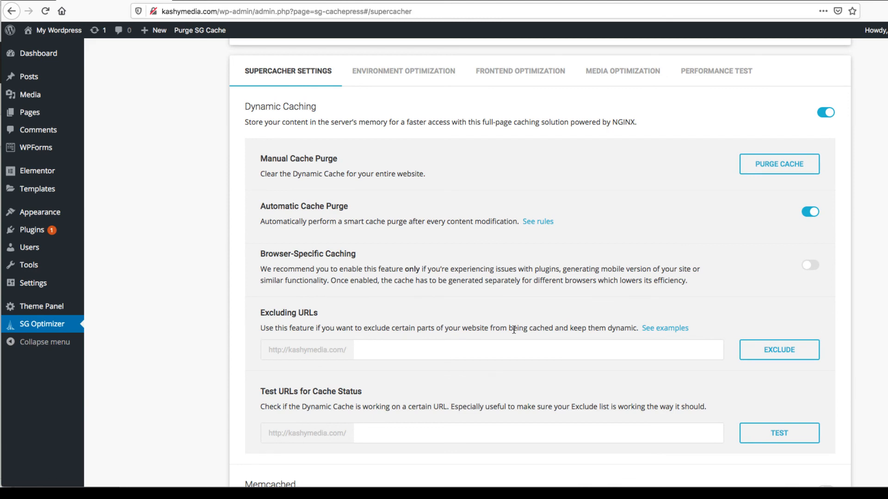
scroll(514, 330, "up", 4)
scroll(410, 259, "down", 3)
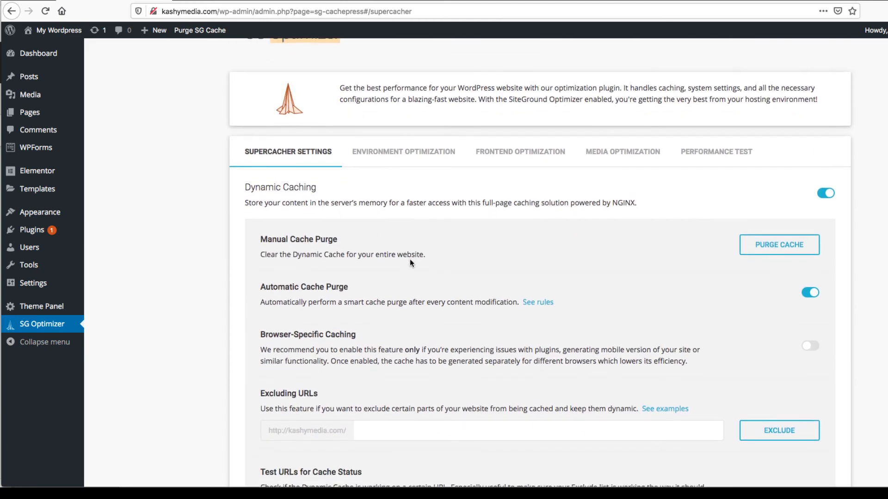
scroll(175, 253, "up", 3)
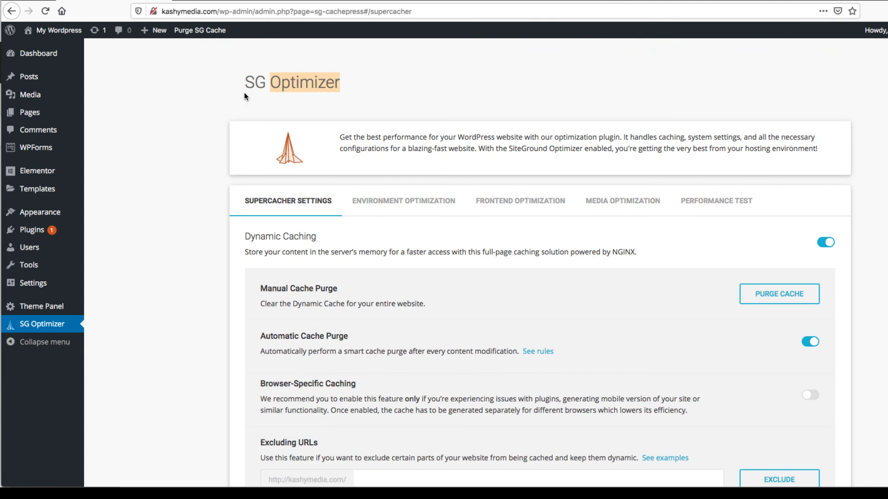
left_click_drag(245, 82, 339, 76)
left_click(878, 208)
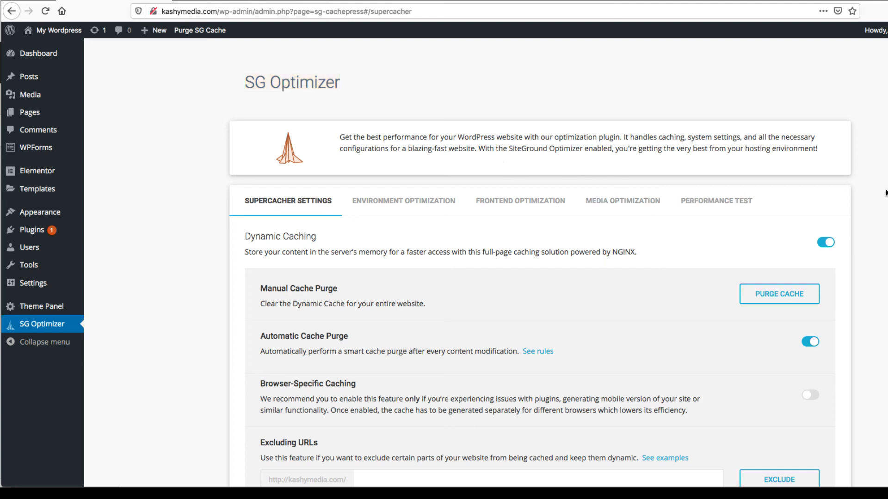